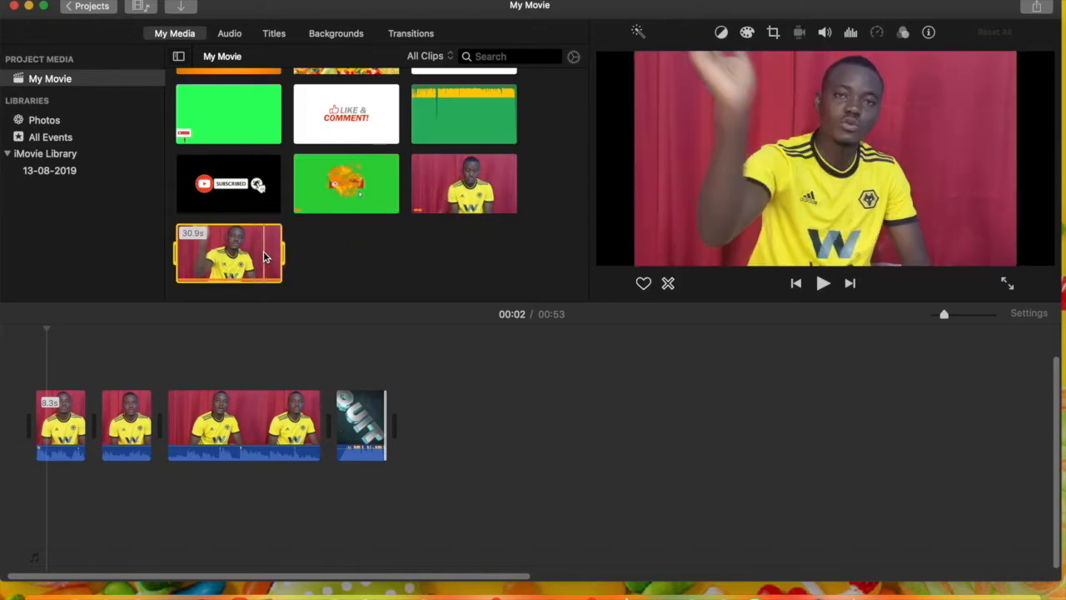
Add the 30.9 s talking clip from the project media to the end of the timeline, after the QUIT clip
left_click_drag(351, 300, 470, 421)
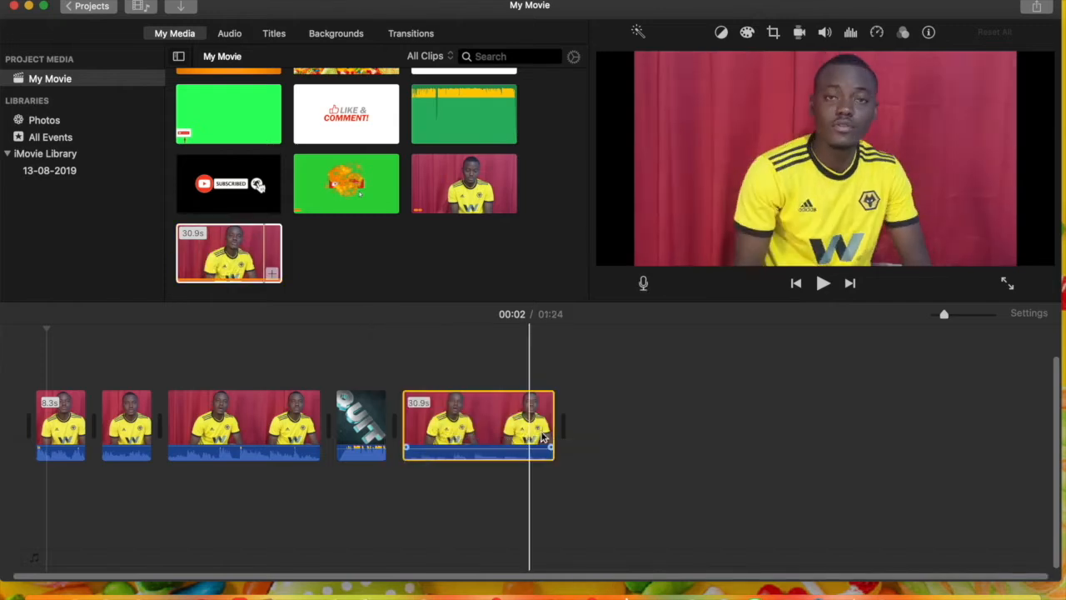
left_click(566, 429)
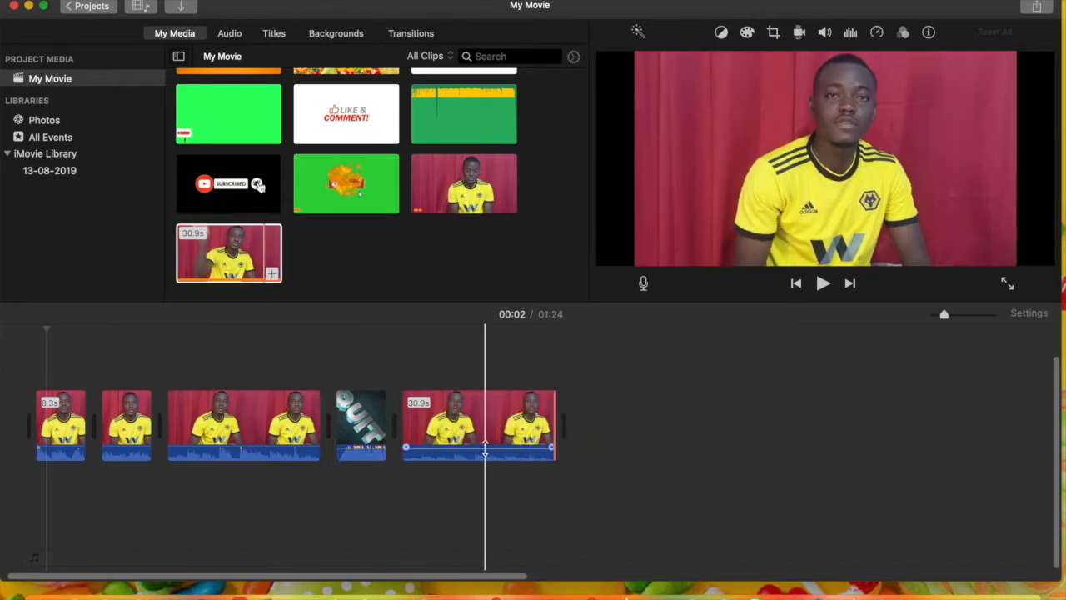
left_click(485, 450)
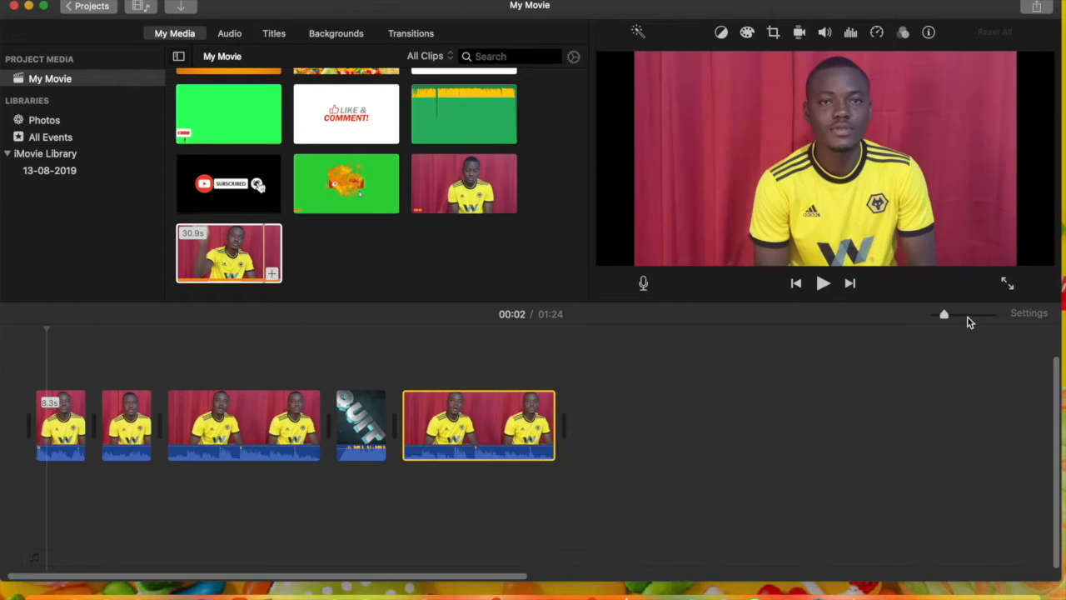
Split the newly added clip at about 00:57 and delete its 3.8 s opening part
left_click(964, 315)
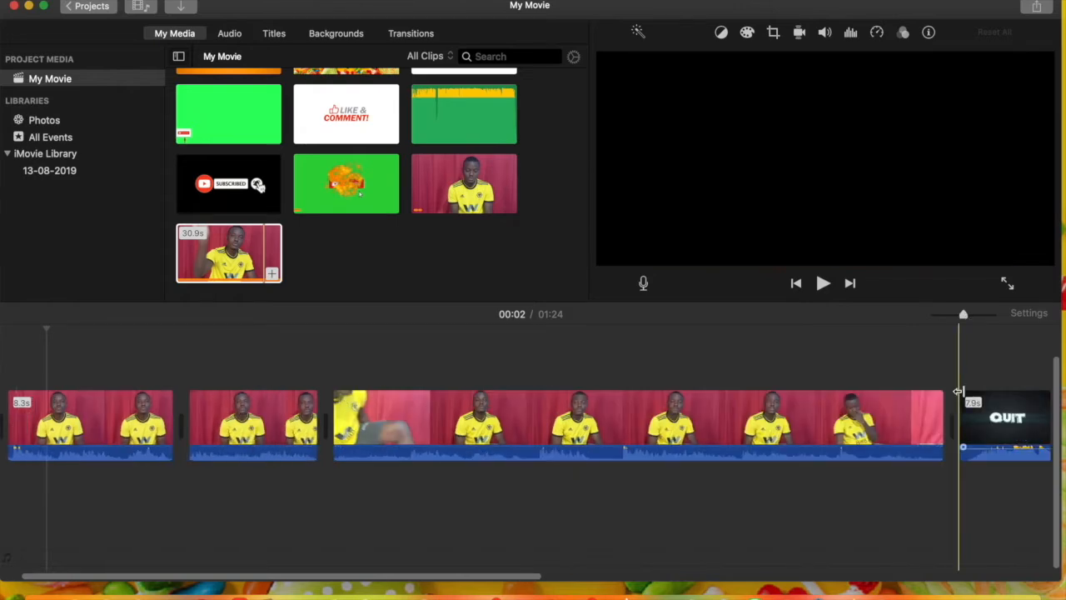
scroll(963, 395, "right", 10)
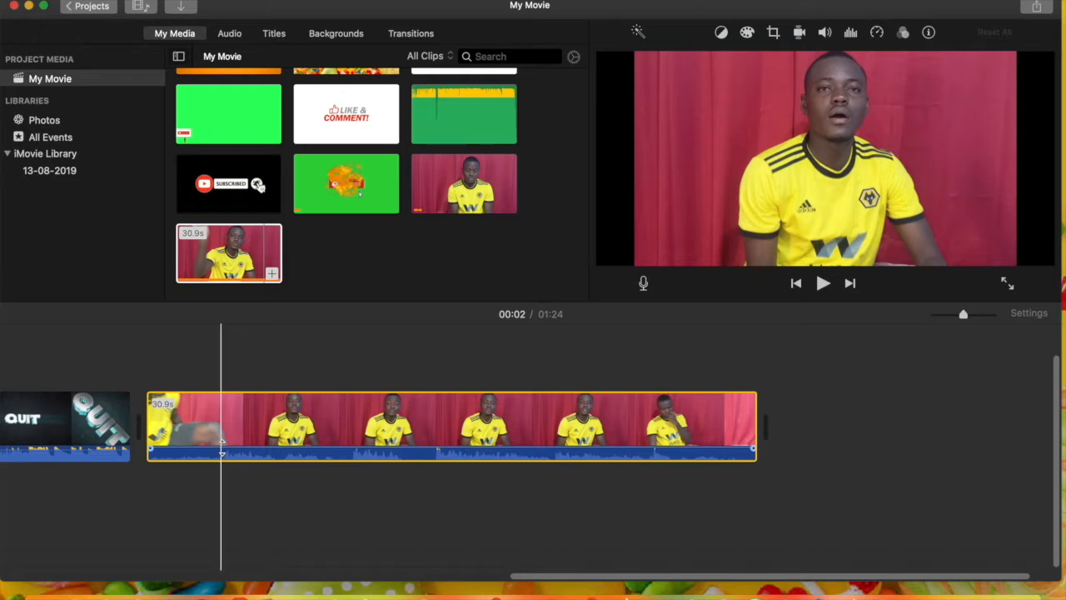
right_click(221, 440)
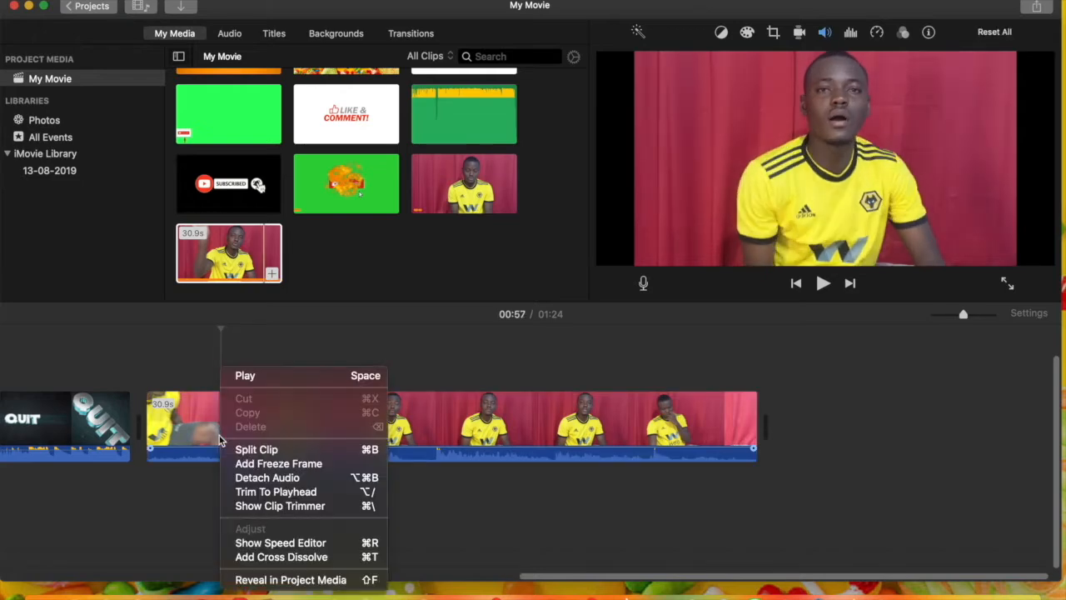
left_click(250, 448)
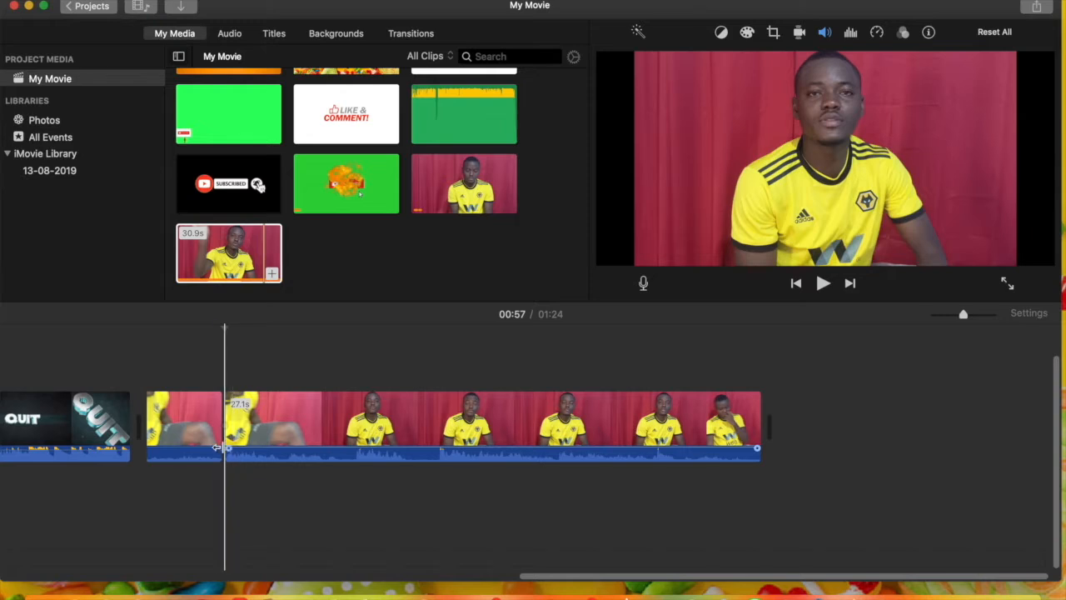
left_click(215, 448)
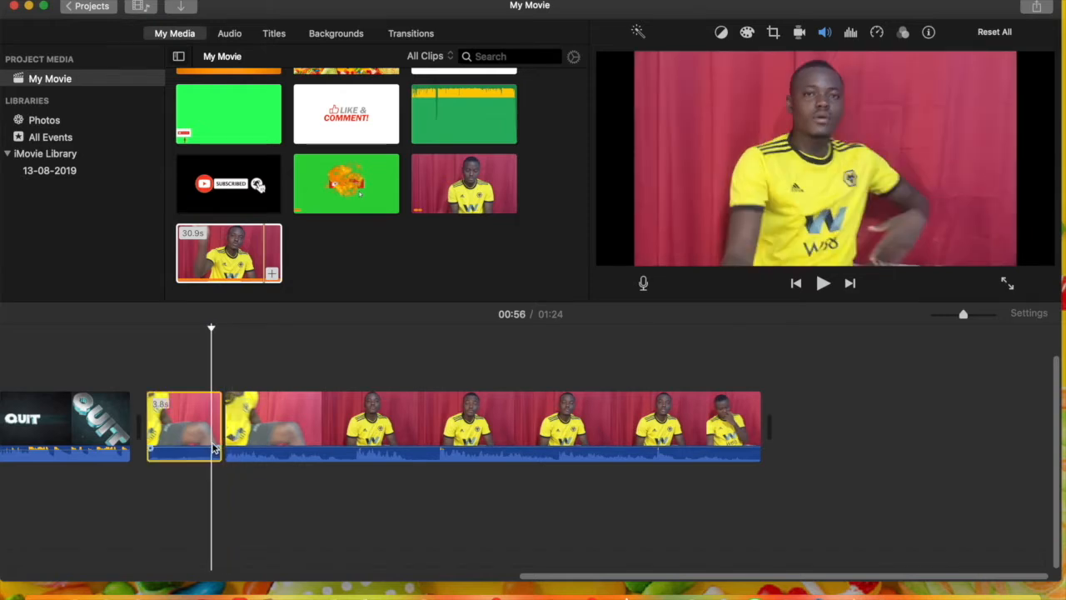
key("Delete")
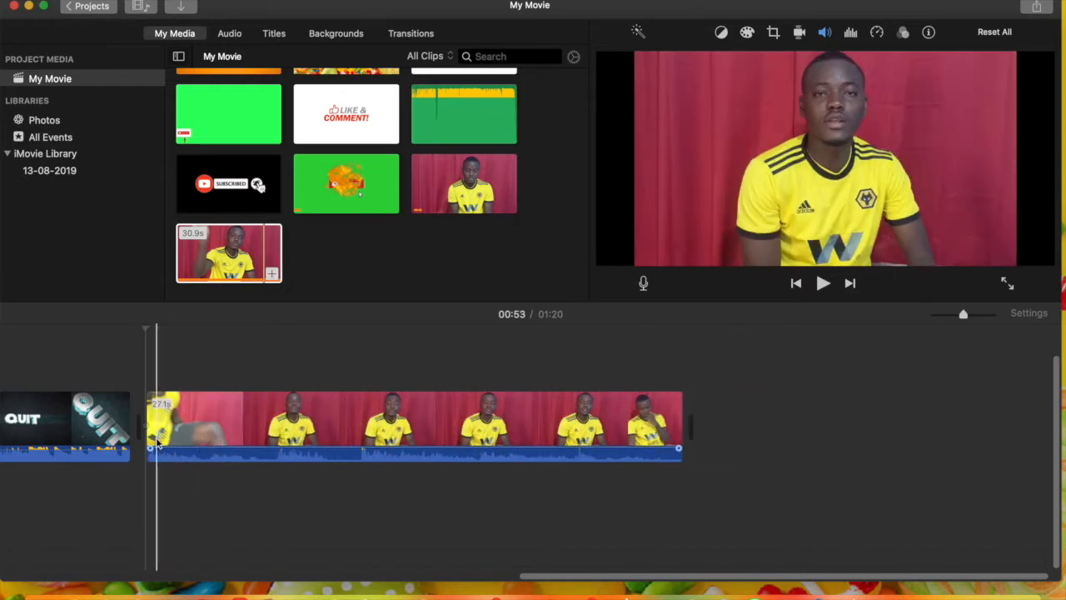
Play the remaining clip to find a cut point, split it at 00:59, and shorten the end of its first part to 5.6 s
key("space")
key("space")
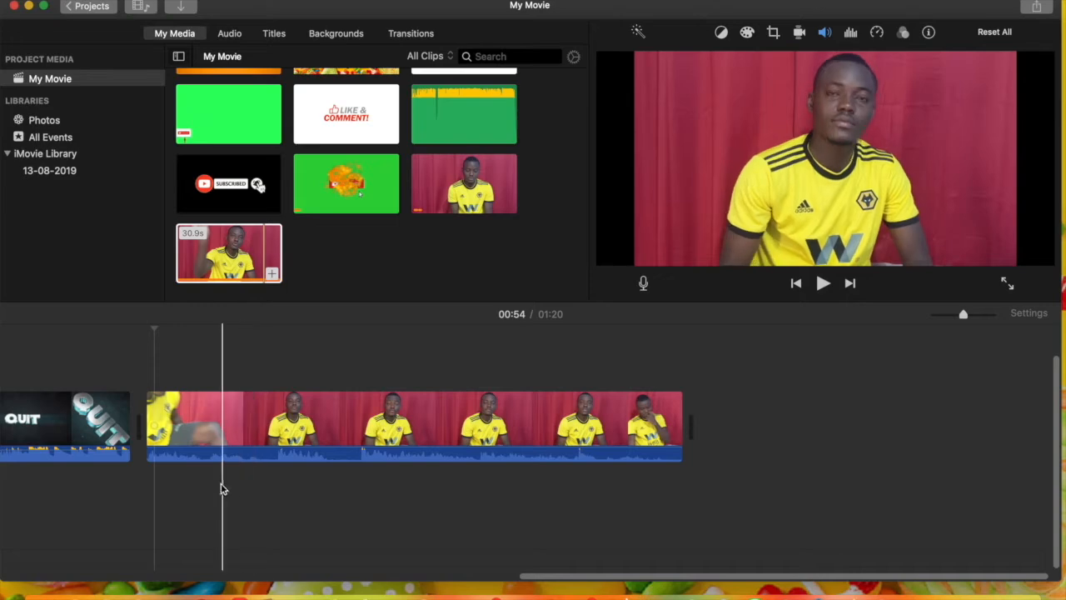
key("space")
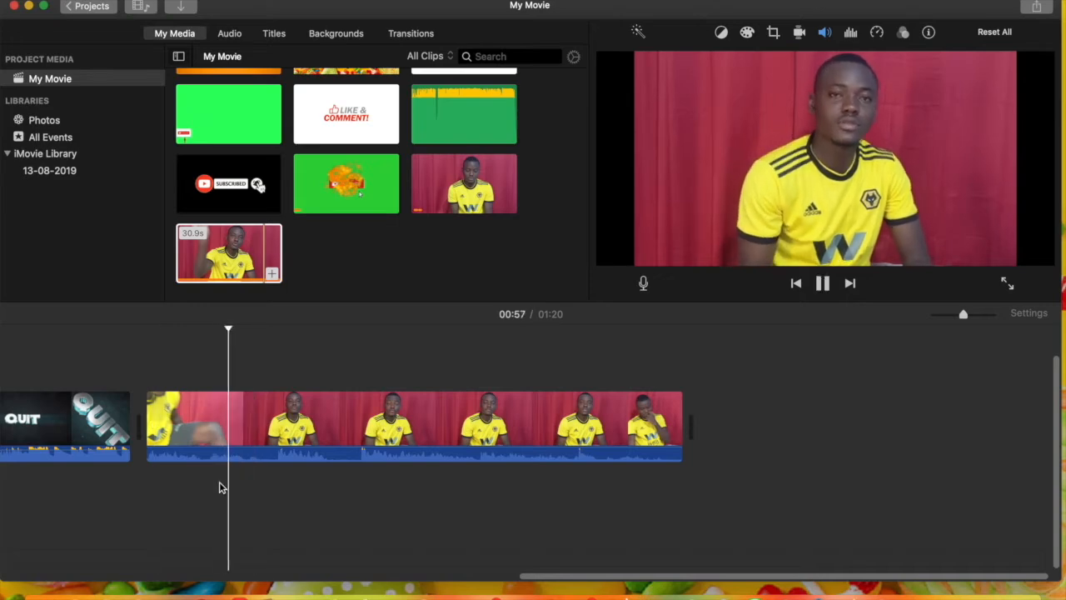
key("space")
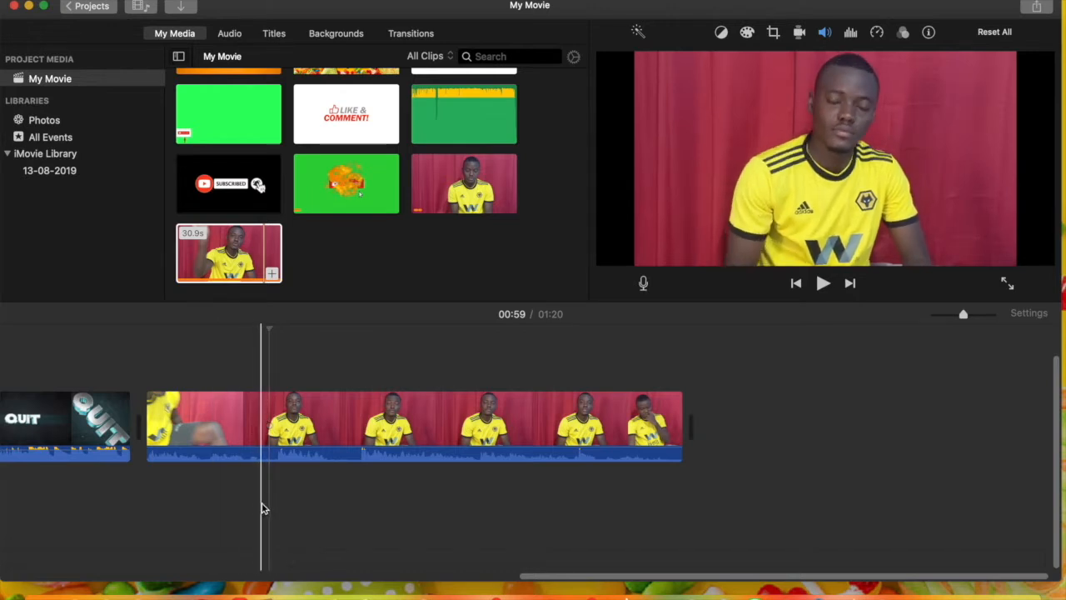
right_click(264, 457)
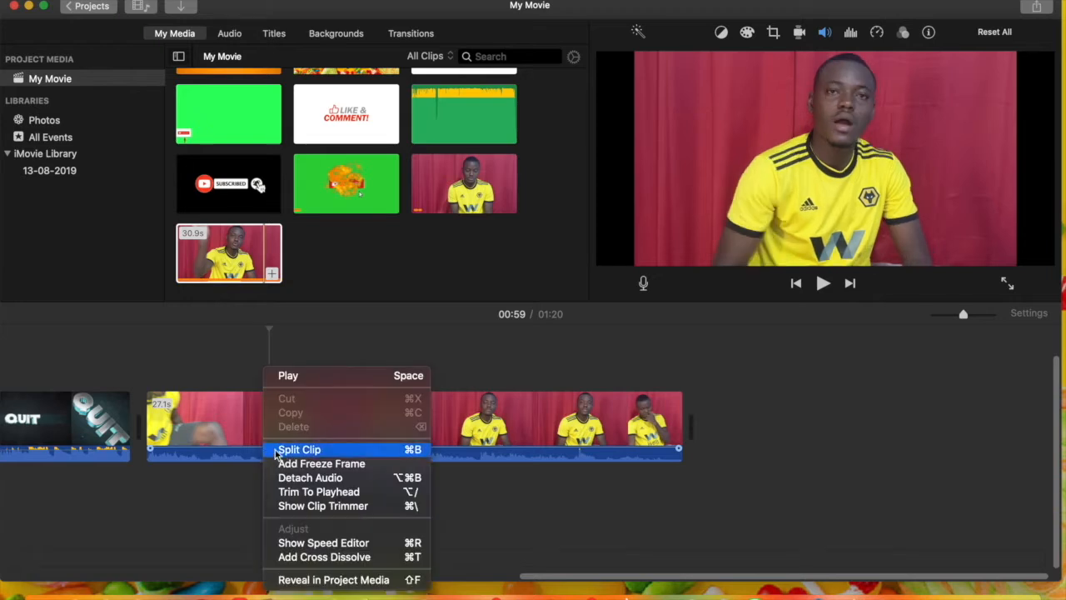
left_click(416, 448)
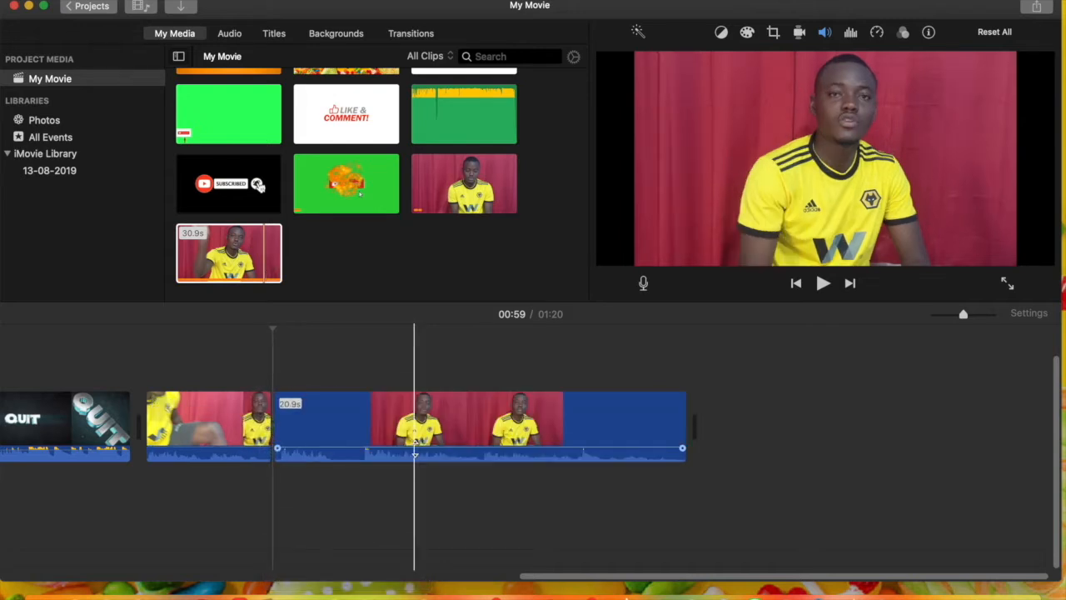
left_click(271, 419)
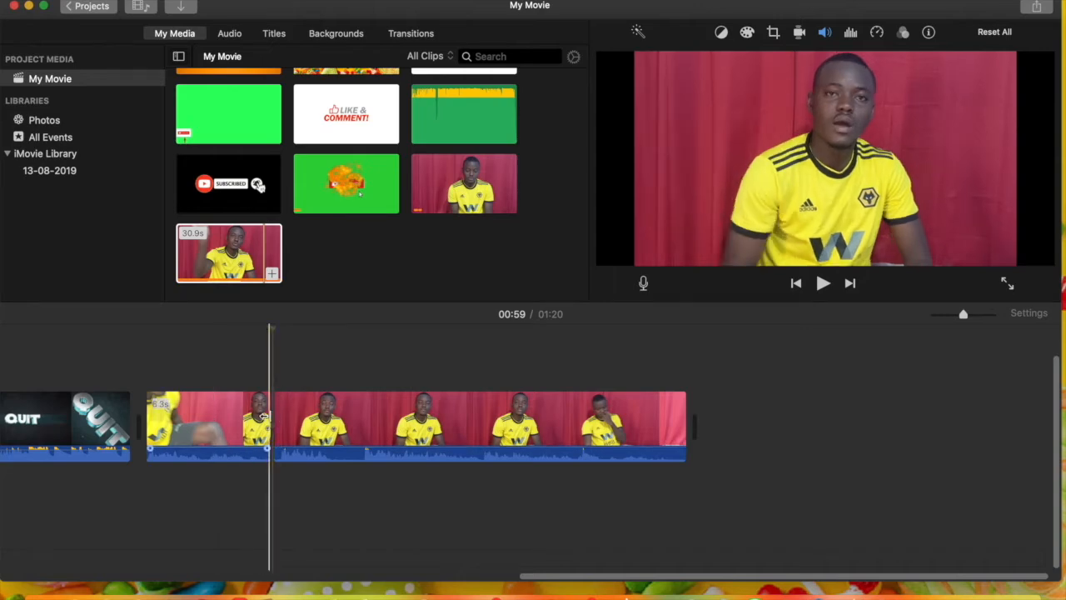
left_click_drag(263, 415, 279, 414)
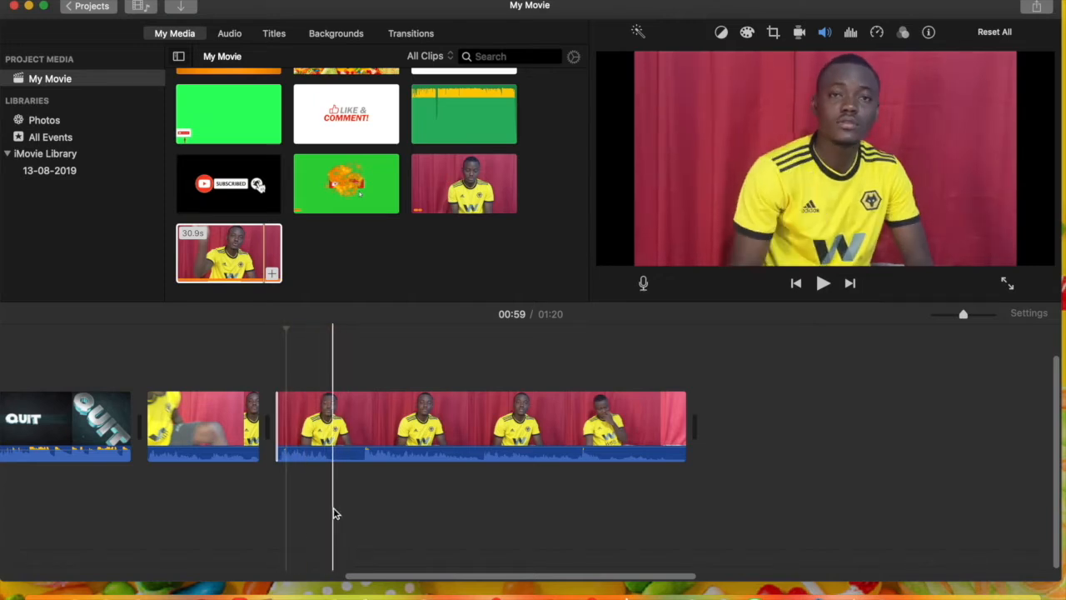
Split the second part of the clip twice to isolate a 1.6 s section, and delete that section
key("super+b")
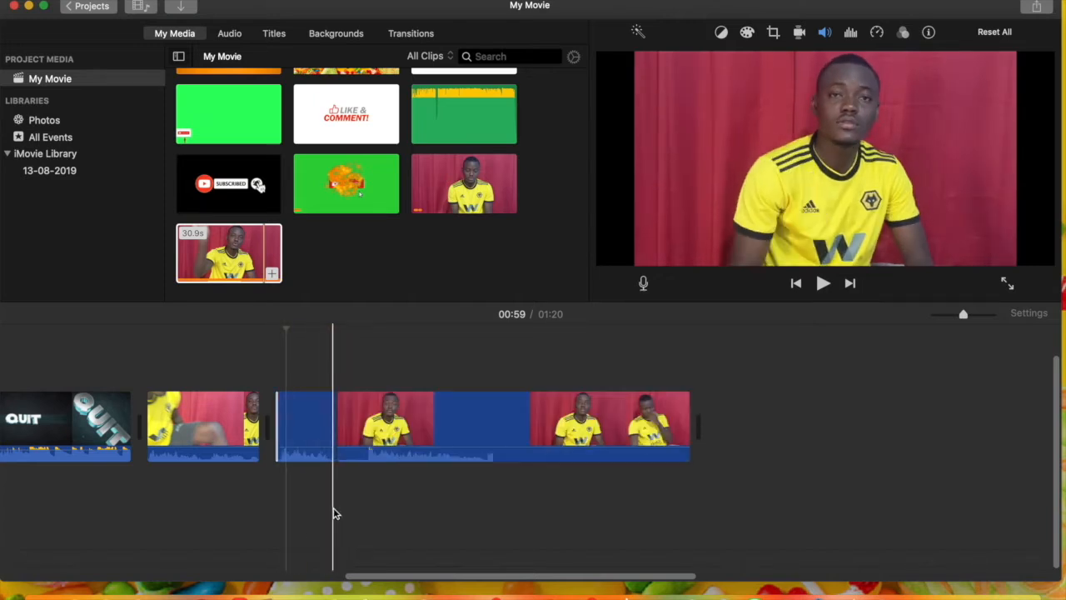
key("super+b")
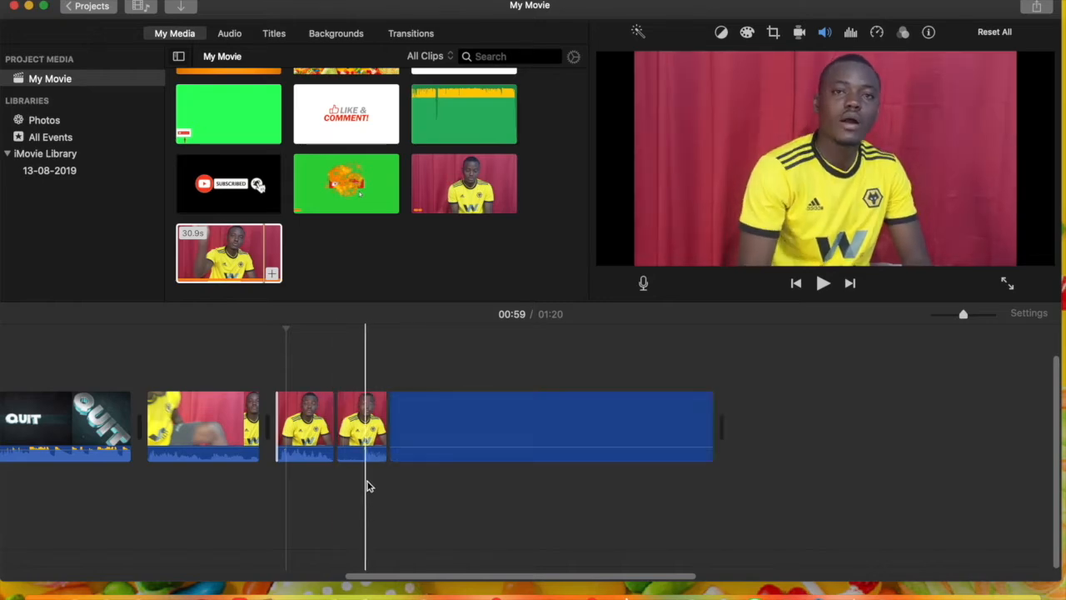
left_click(360, 431)
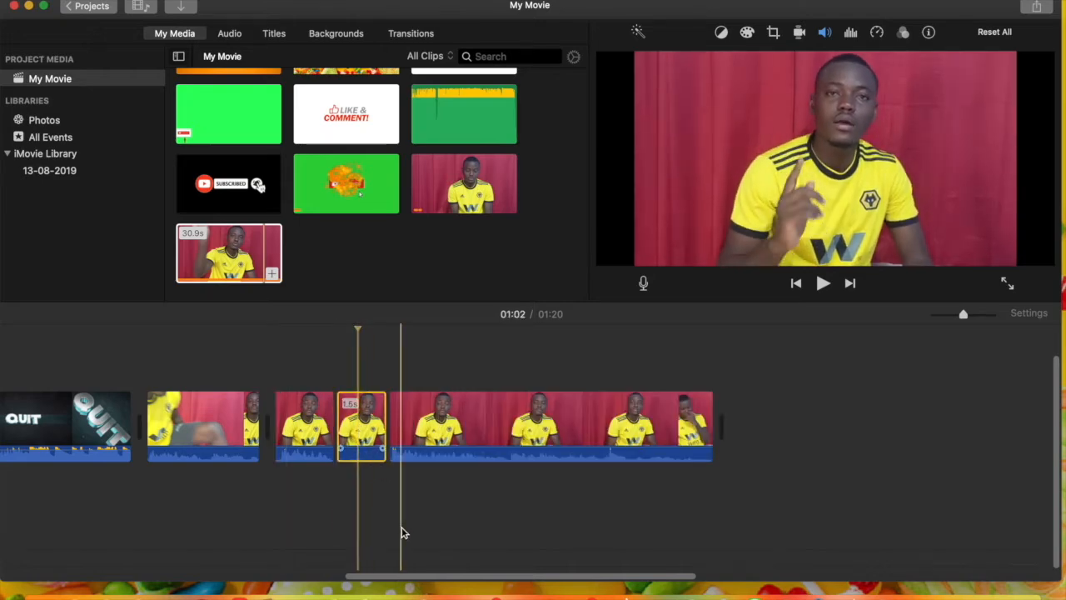
key("Delete")
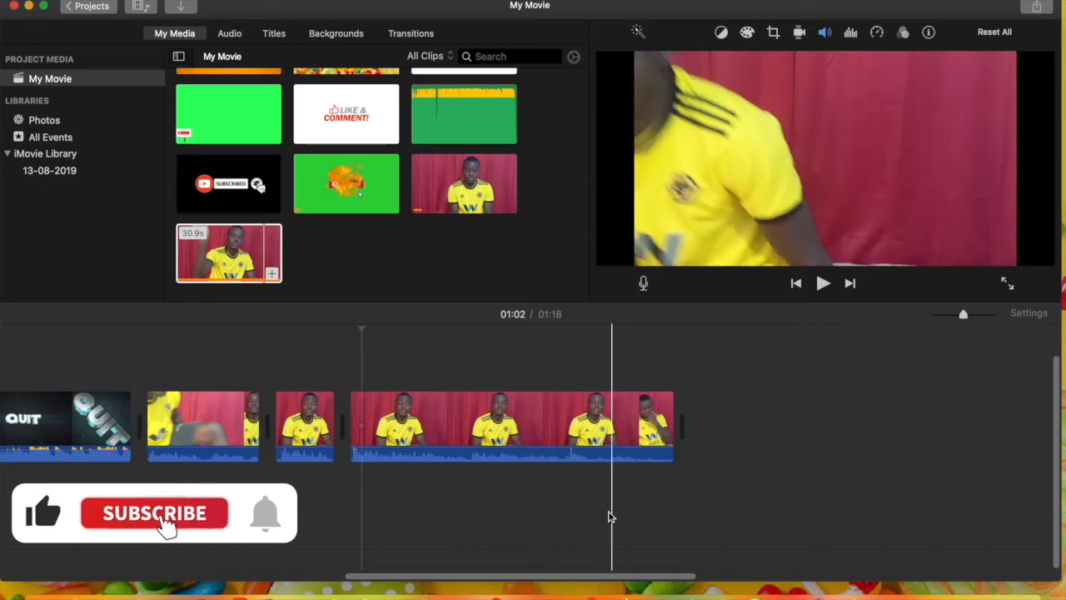
Split off the last 3.8 s of the final clip, where the speaker leans out of frame, and delete it
key("super+b")
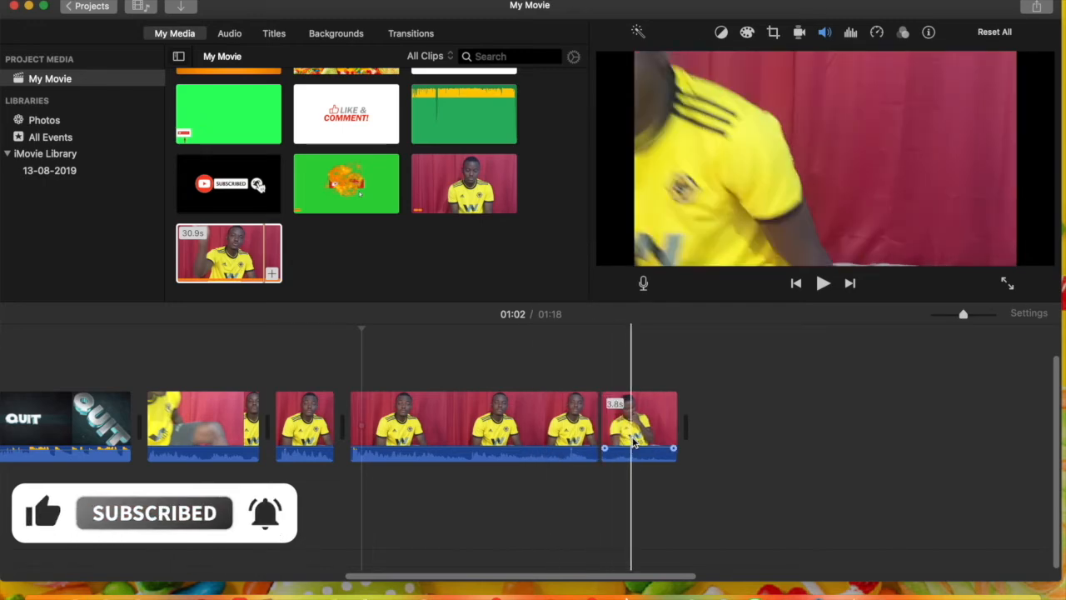
left_click(632, 442)
key("Delete")
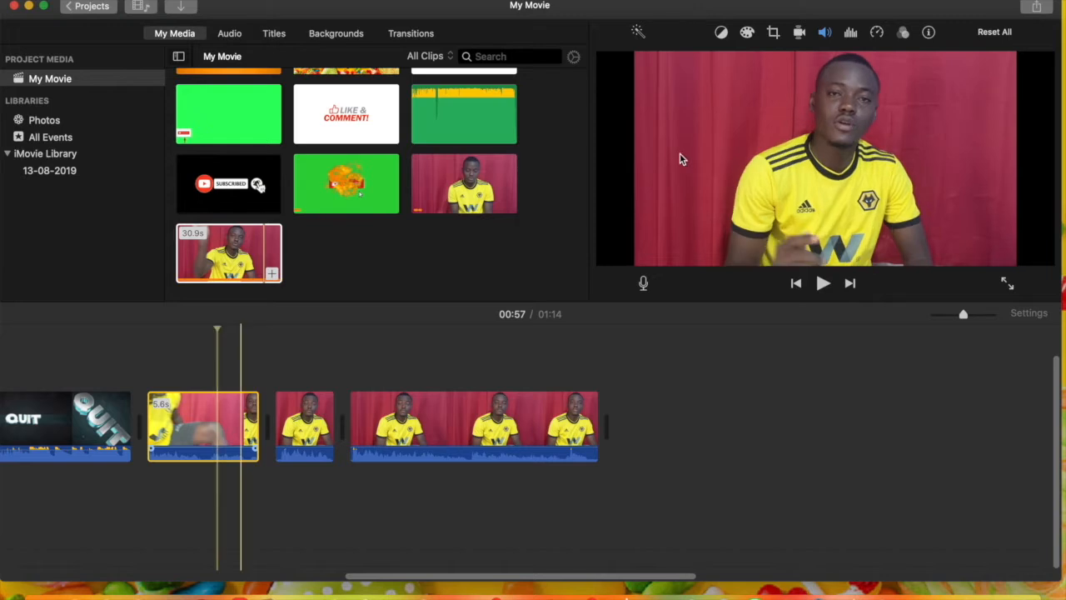
Brighten the 5.6 s clip by raising the highlights in its color correction, and fine-tune the contrast
left_click(748, 33)
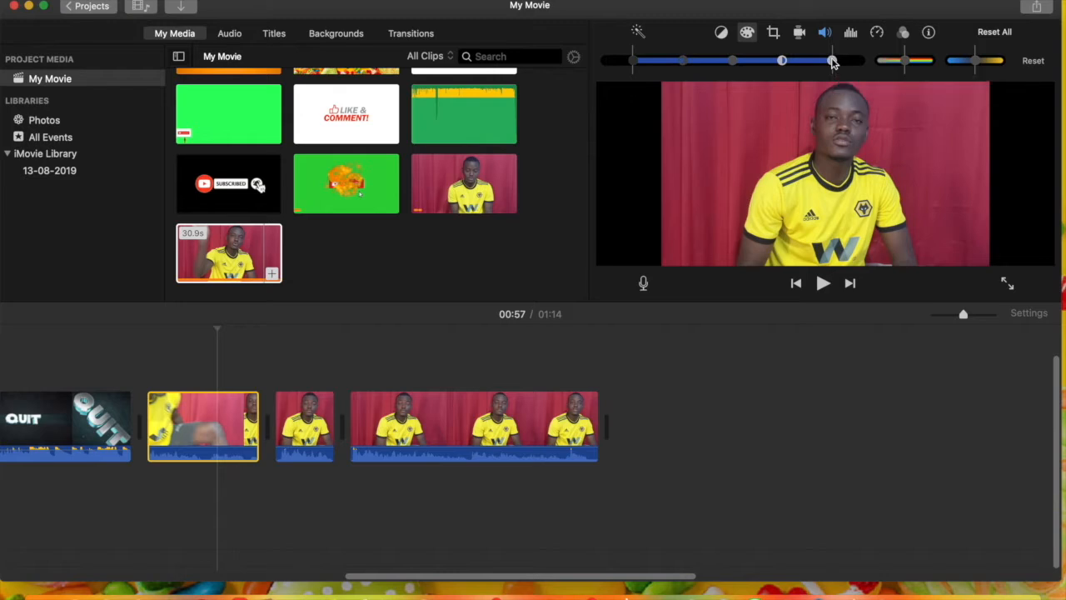
left_click_drag(833, 61, 846, 62)
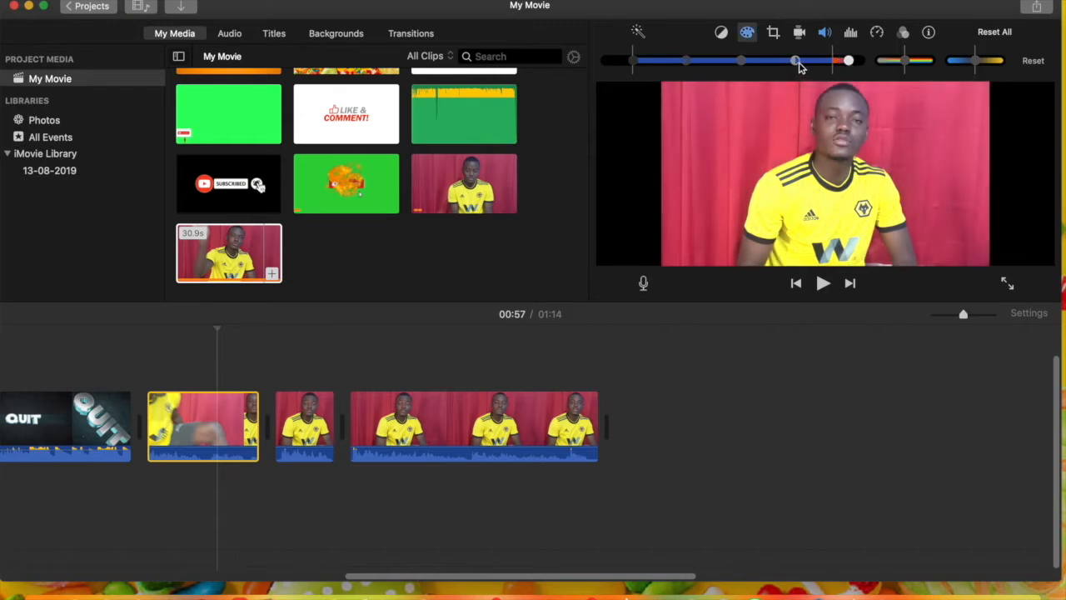
left_click_drag(792, 62, 787, 63)
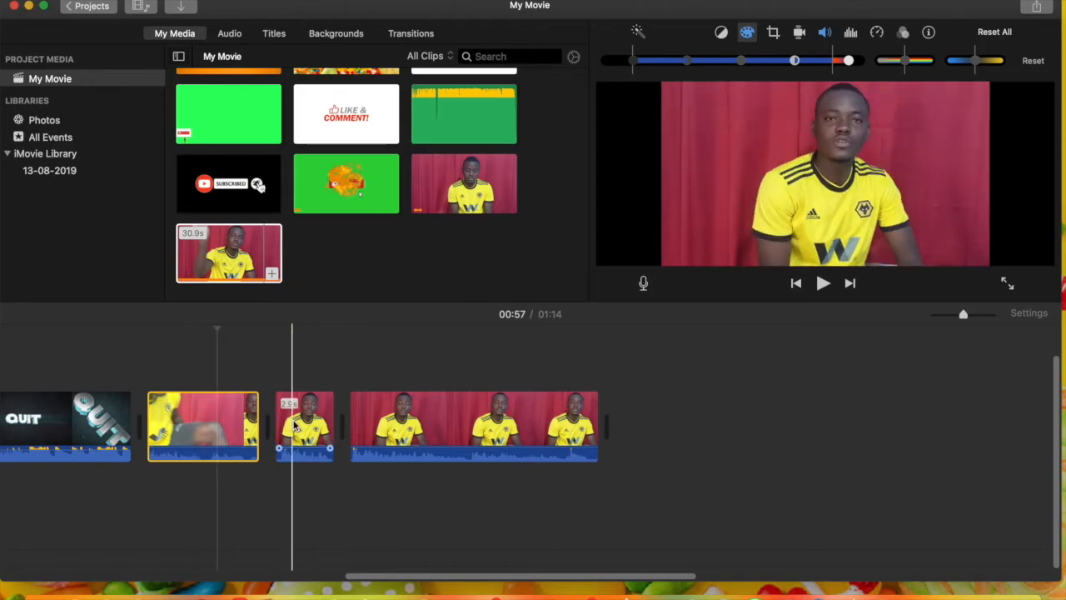
Copy the corrected 5.6 s clip and paste only its color correction onto the two clips that follow it
right_click(215, 427)
left_click(241, 413)
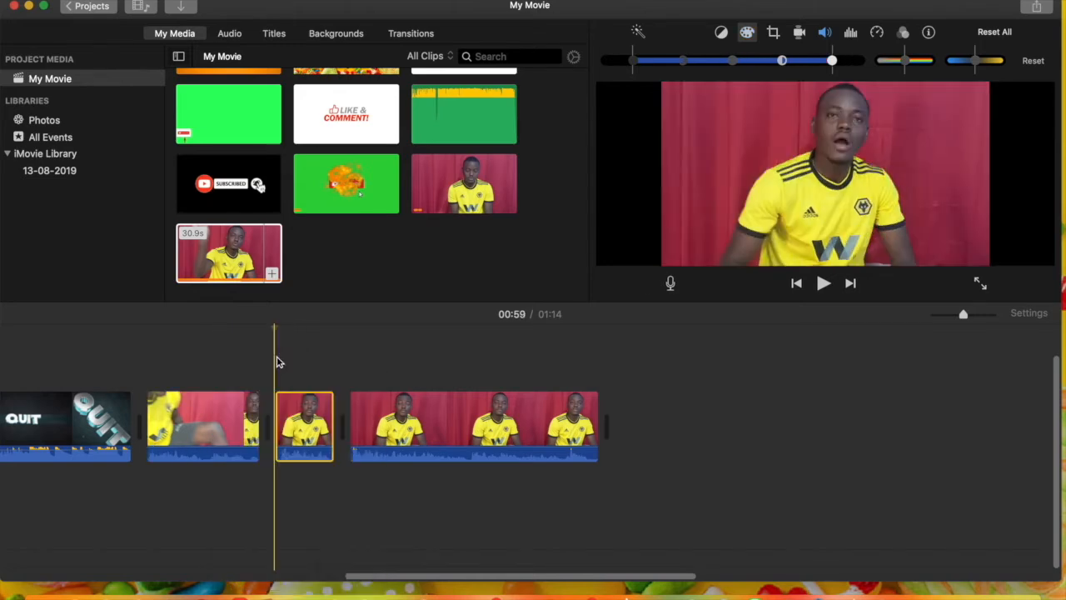
left_click_drag(276, 356, 430, 460)
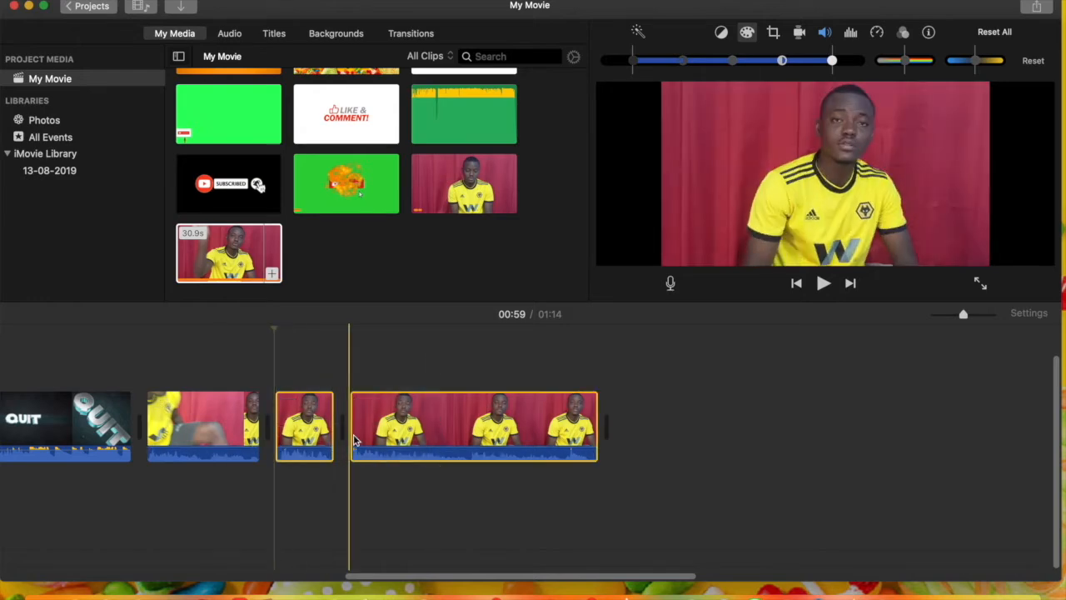
left_click(133, 0)
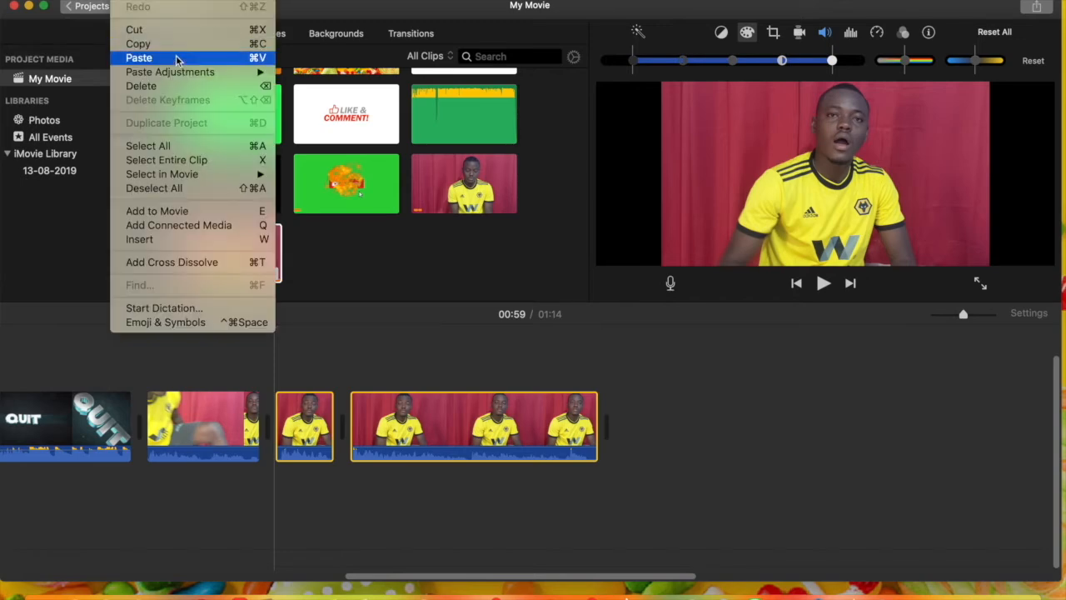
mouse_move(192, 71)
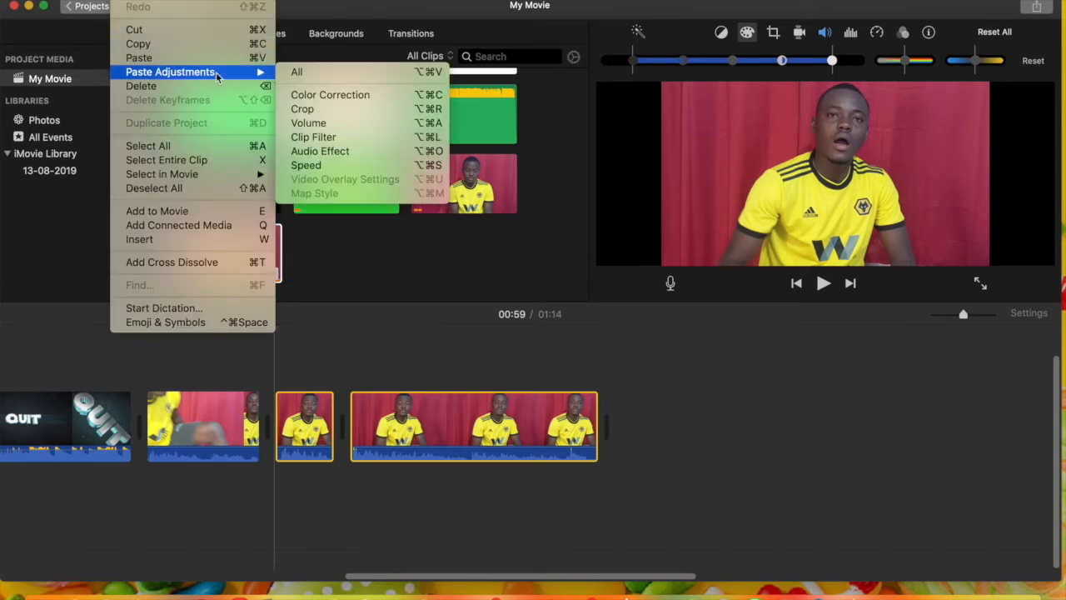
left_click(309, 95)
left_click(409, 415)
left_click(235, 422)
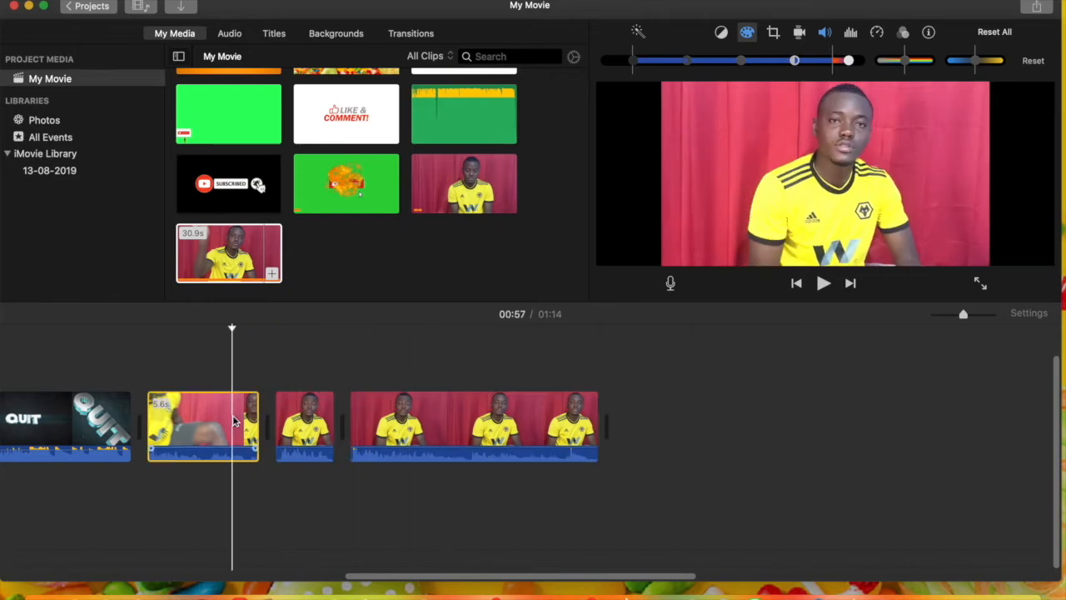
Apply Crop to Fill to the 2.9 s clip with a slightly tighter frame around the speaker, and play it into the next clip
left_click(308, 421)
left_click(773, 31)
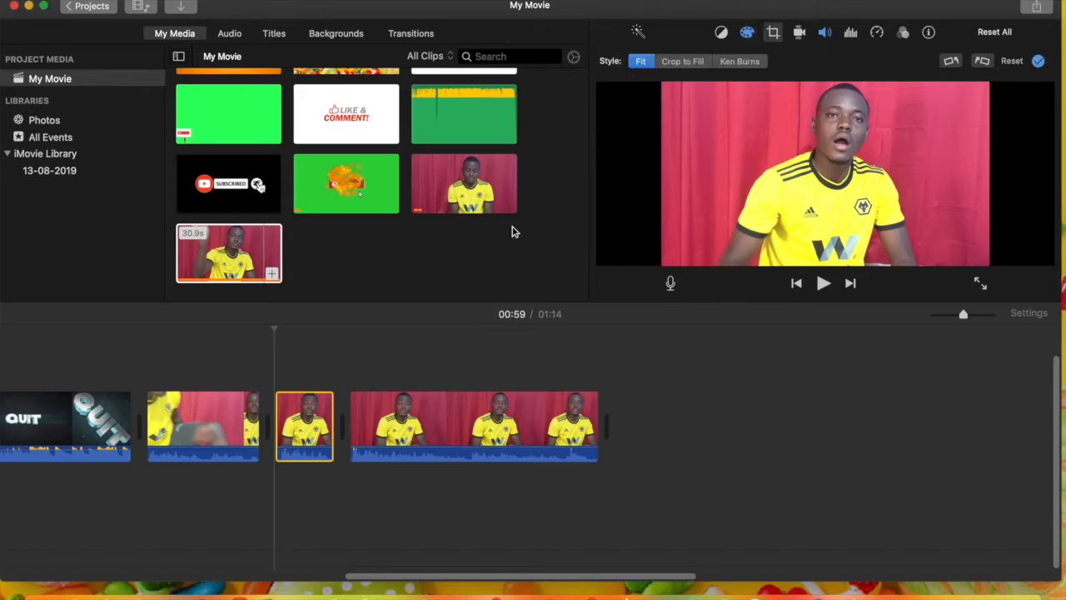
left_click(322, 402)
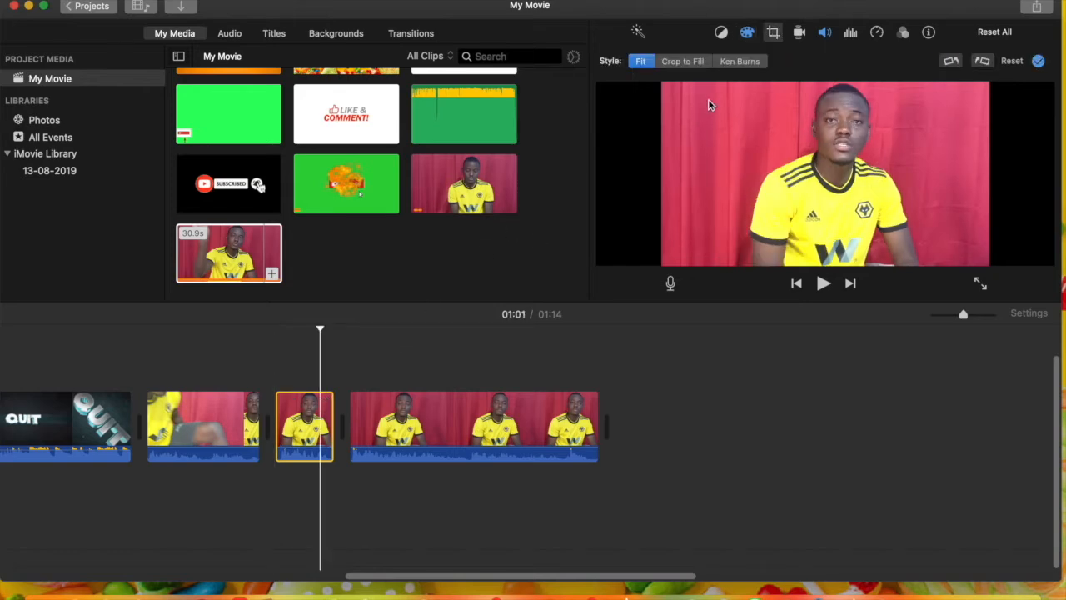
left_click(682, 63)
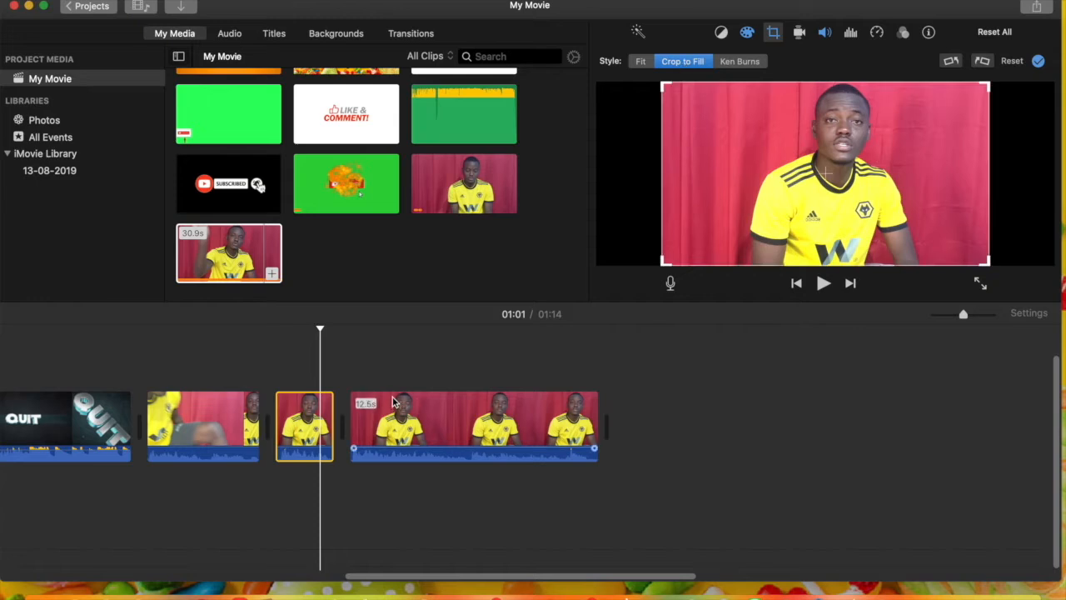
left_click_drag(663, 83, 687, 101)
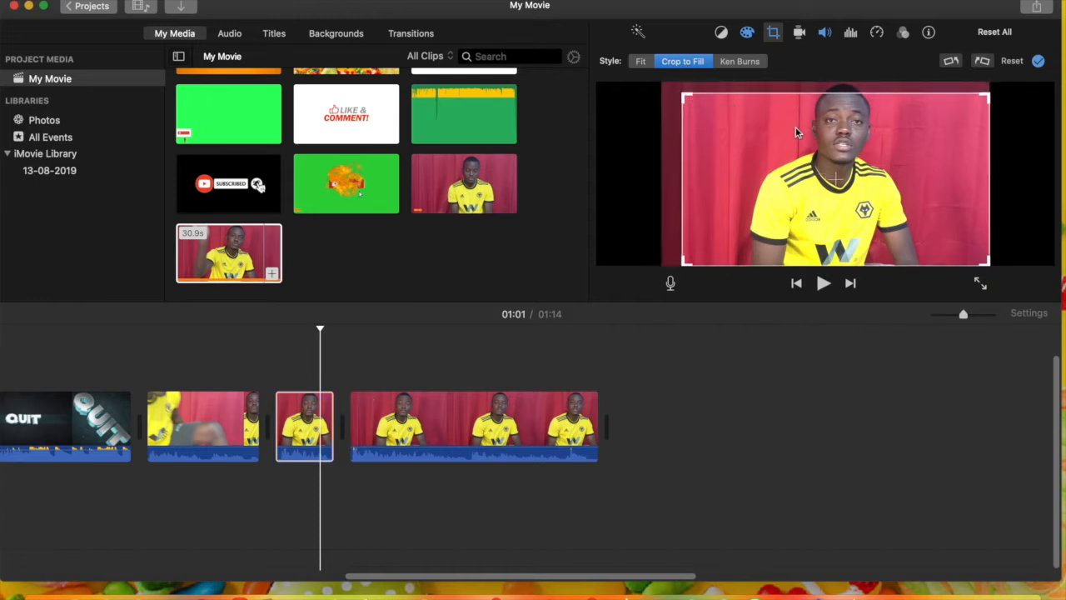
left_click_drag(795, 126, 786, 113)
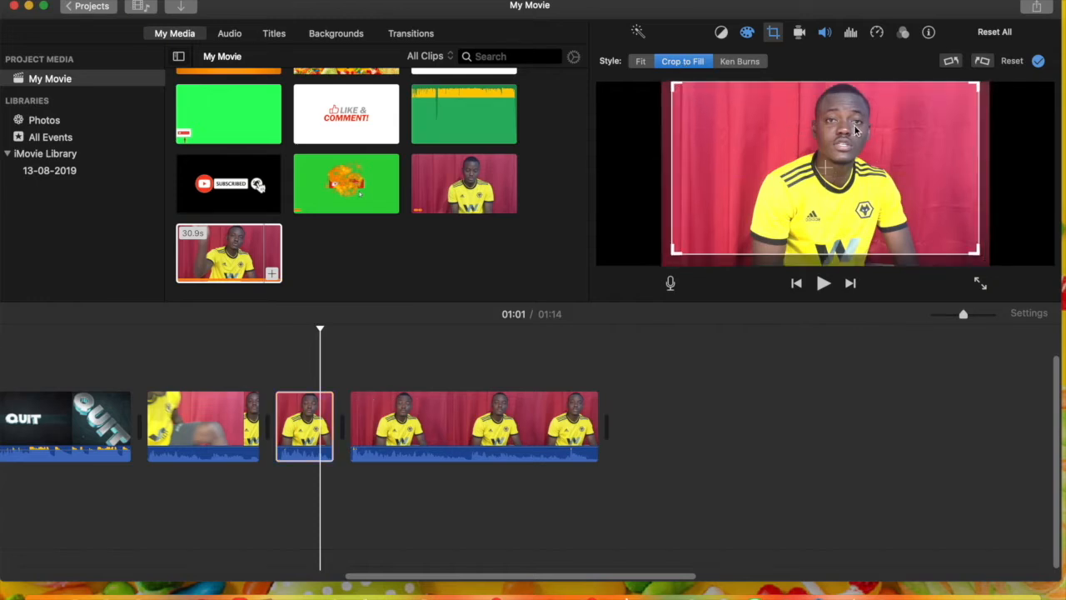
left_click(1038, 62)
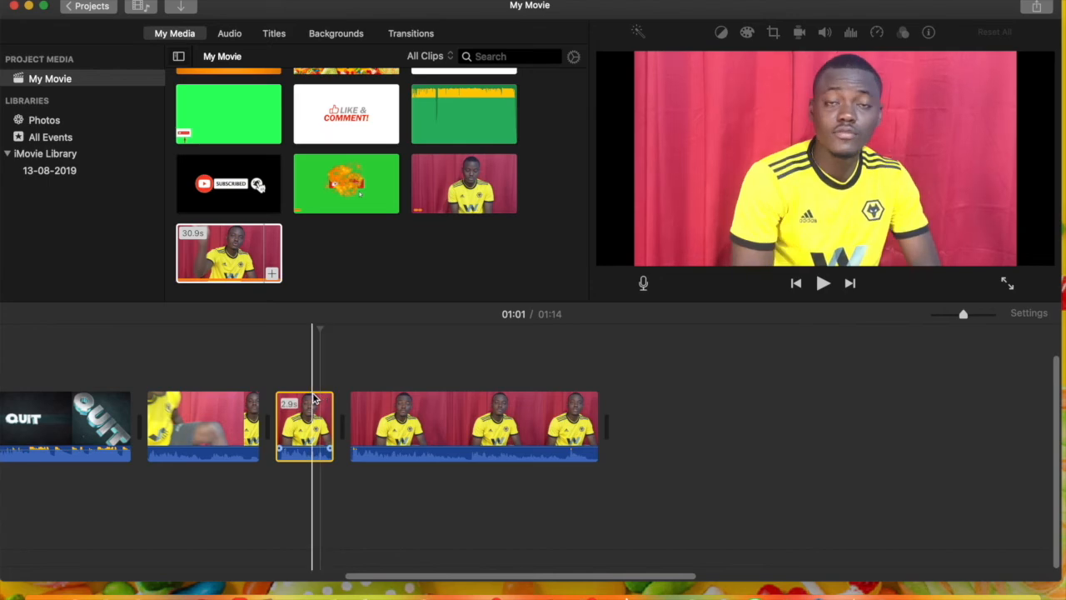
key("space")
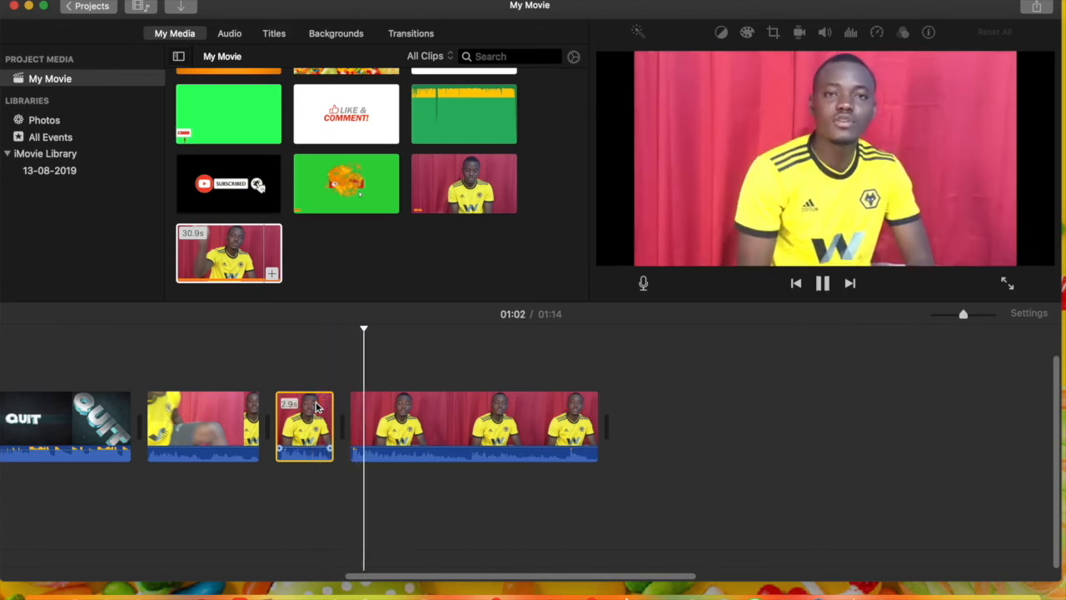
key("space")
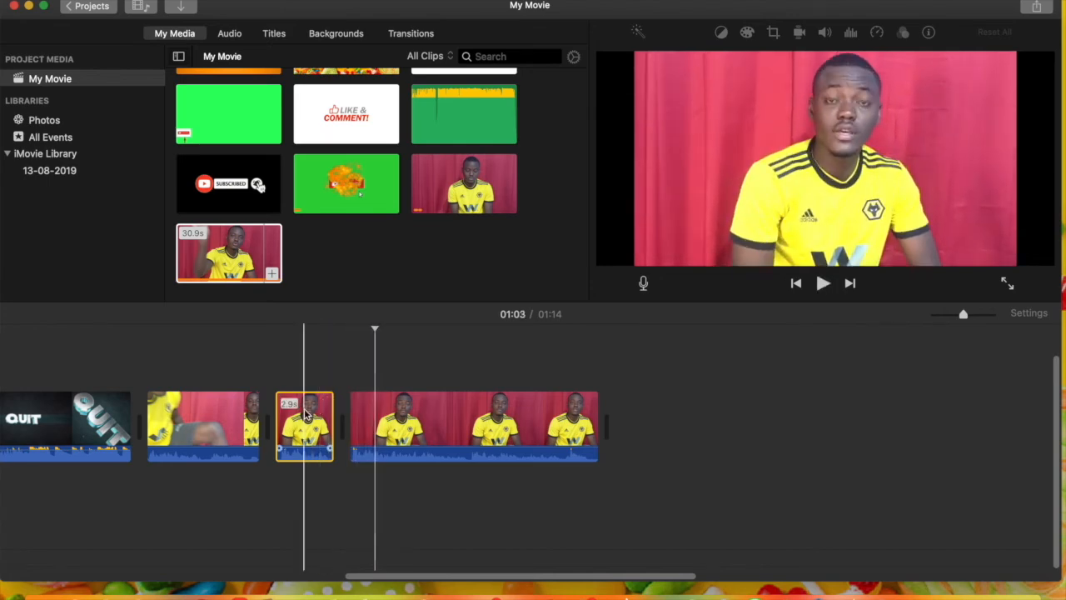
left_click(305, 412)
key("space")
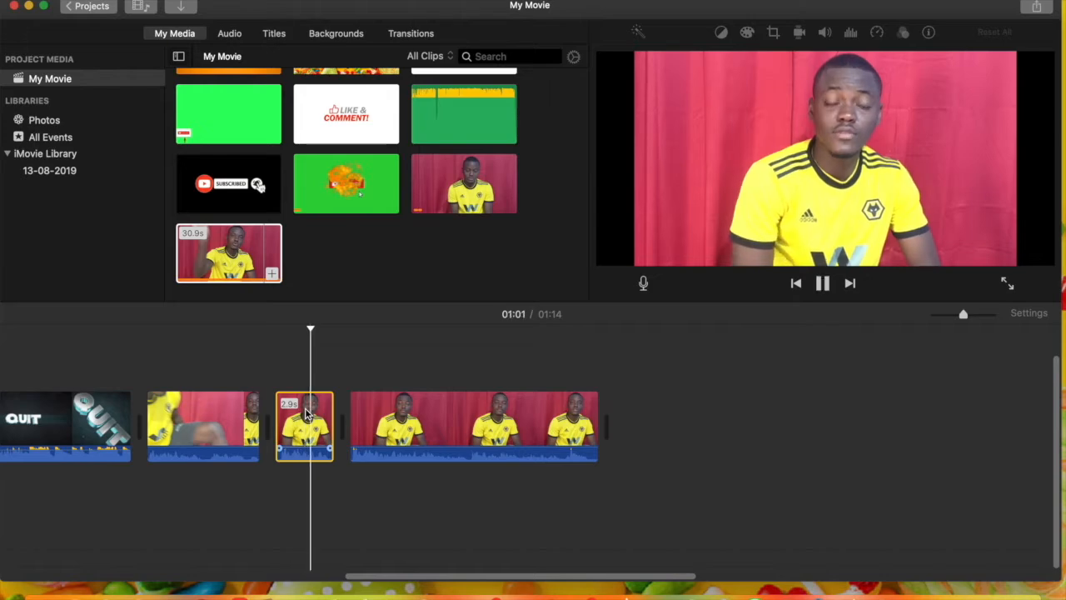
key("space")
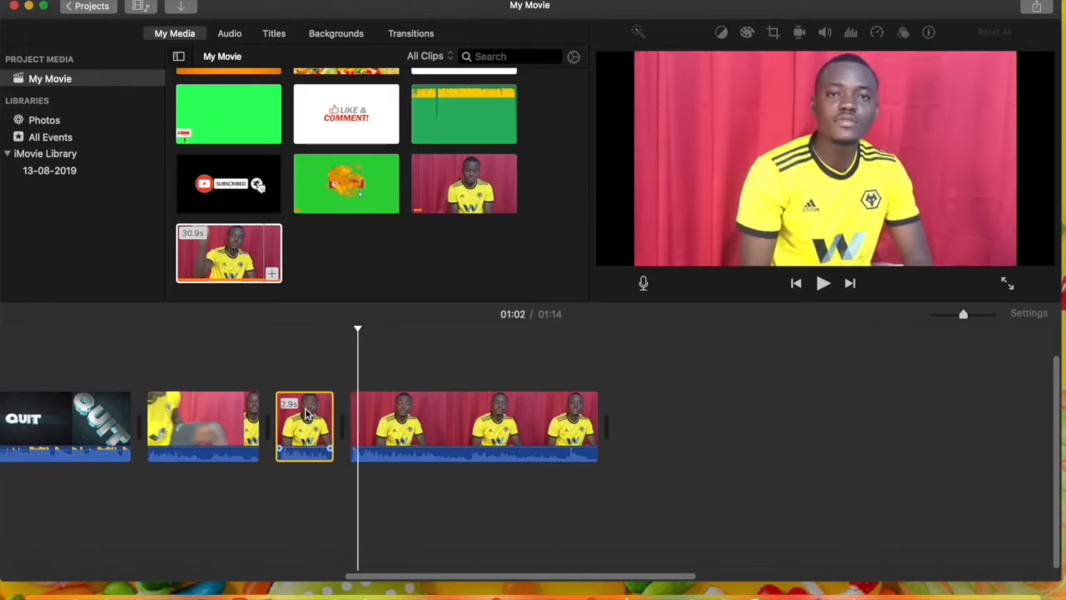
Give the 2.9 s clip a Ken Burns zoom ending in a smaller, higher frame around the speaker's head and chest, and preview it
left_click(315, 410)
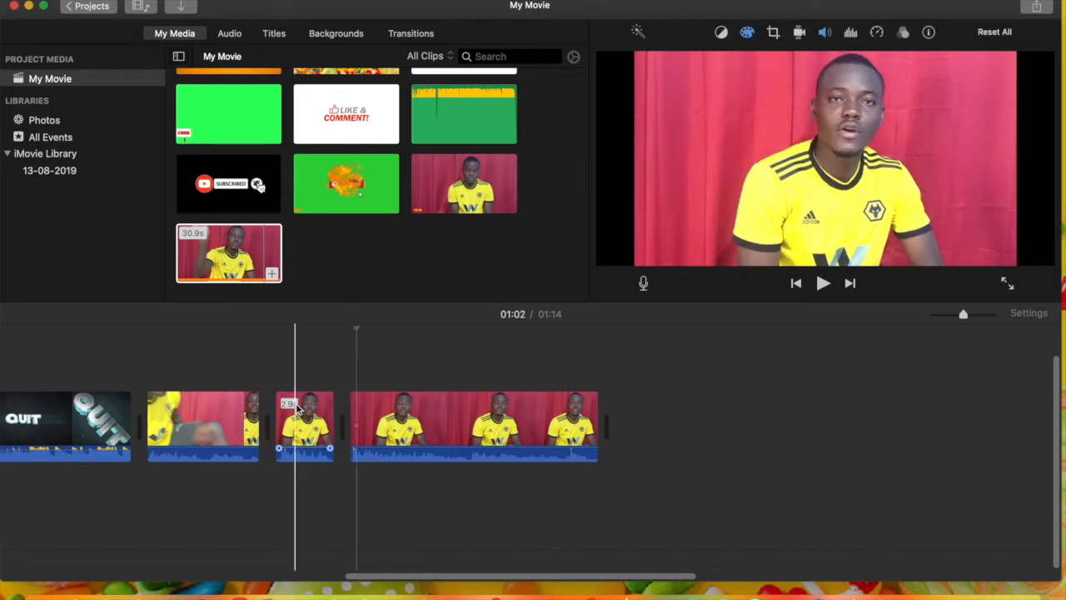
left_click(296, 410)
left_click(308, 410)
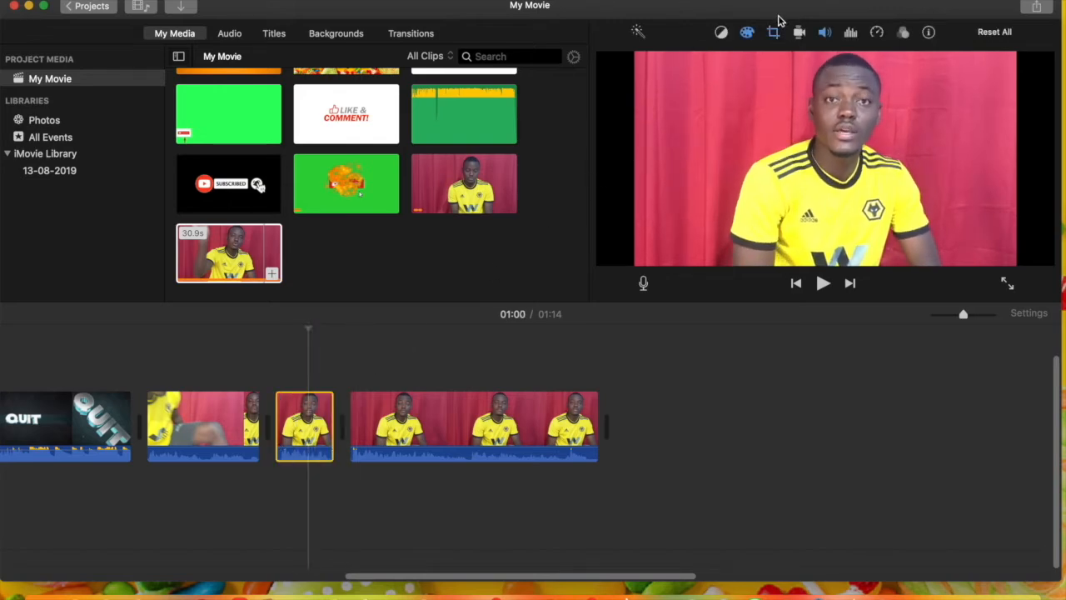
left_click(773, 33)
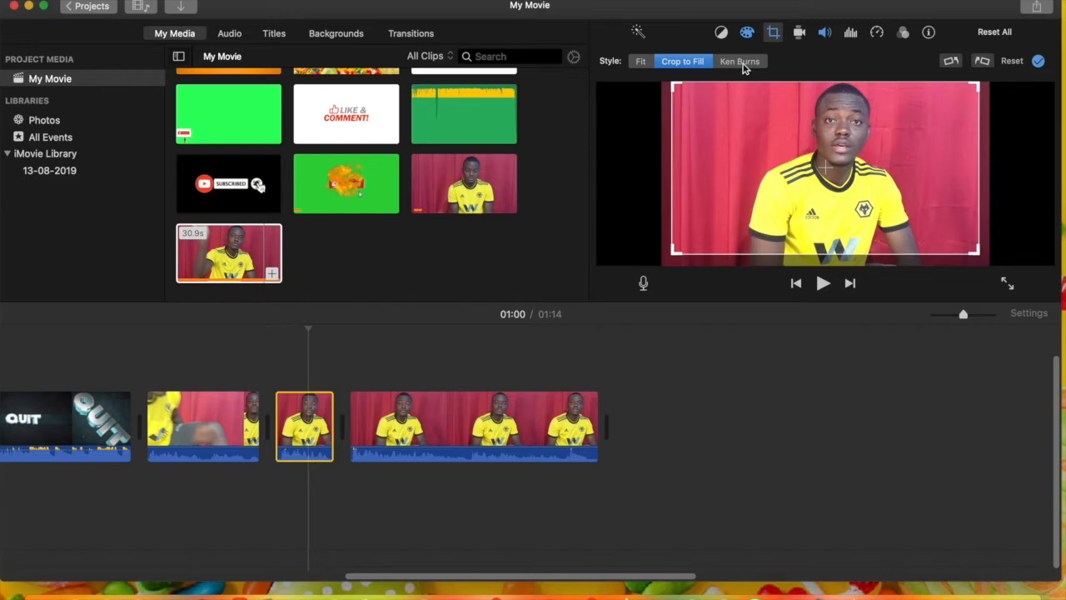
left_click(741, 61)
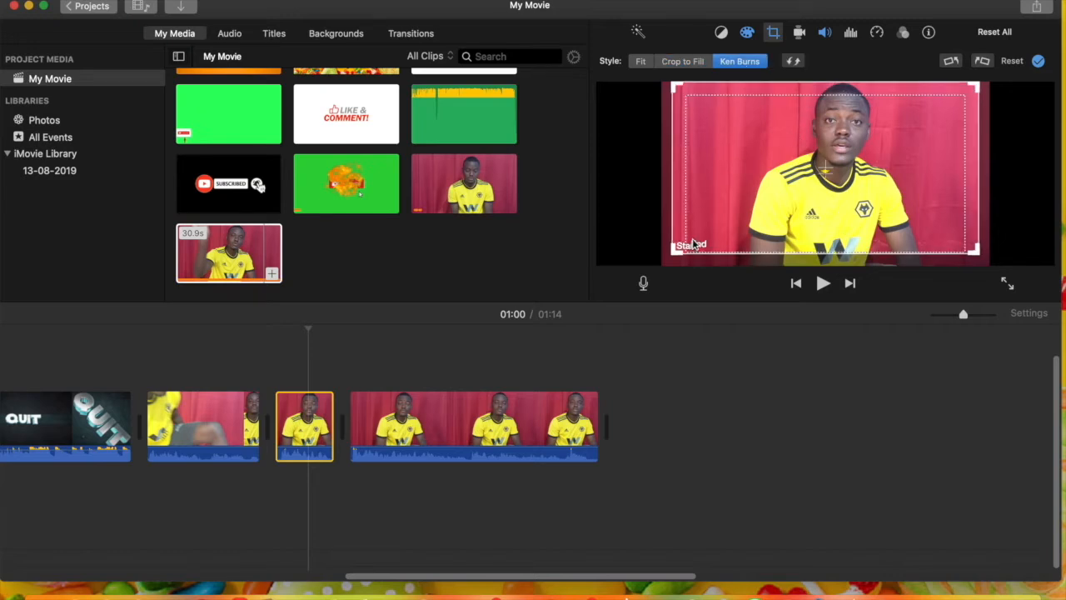
left_click(955, 117)
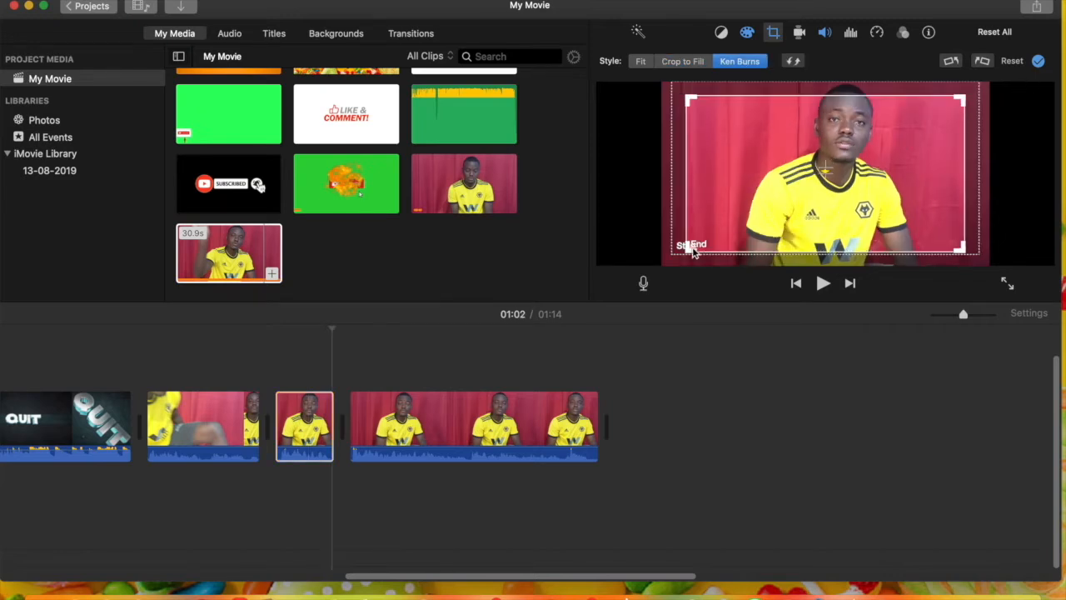
left_click_drag(690, 247, 724, 227)
left_click_drag(792, 200, 778, 186)
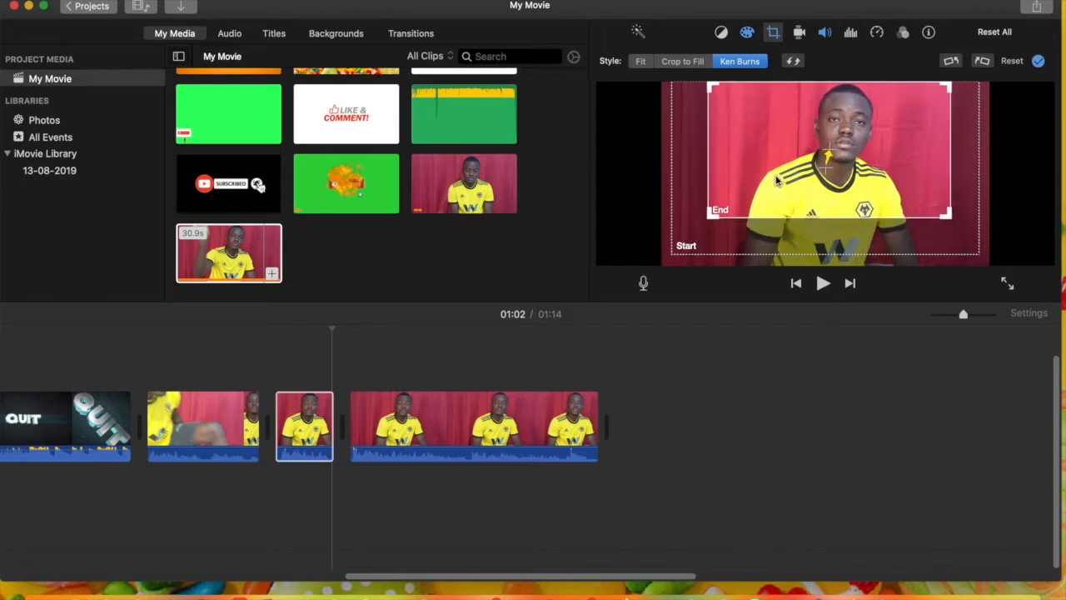
left_click(1039, 63)
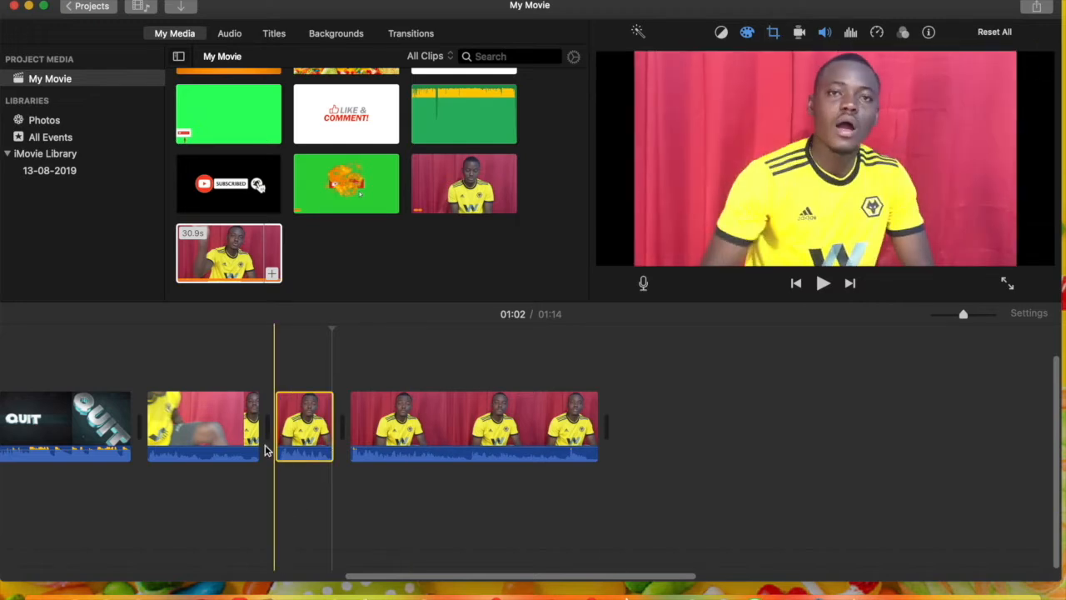
key("space")
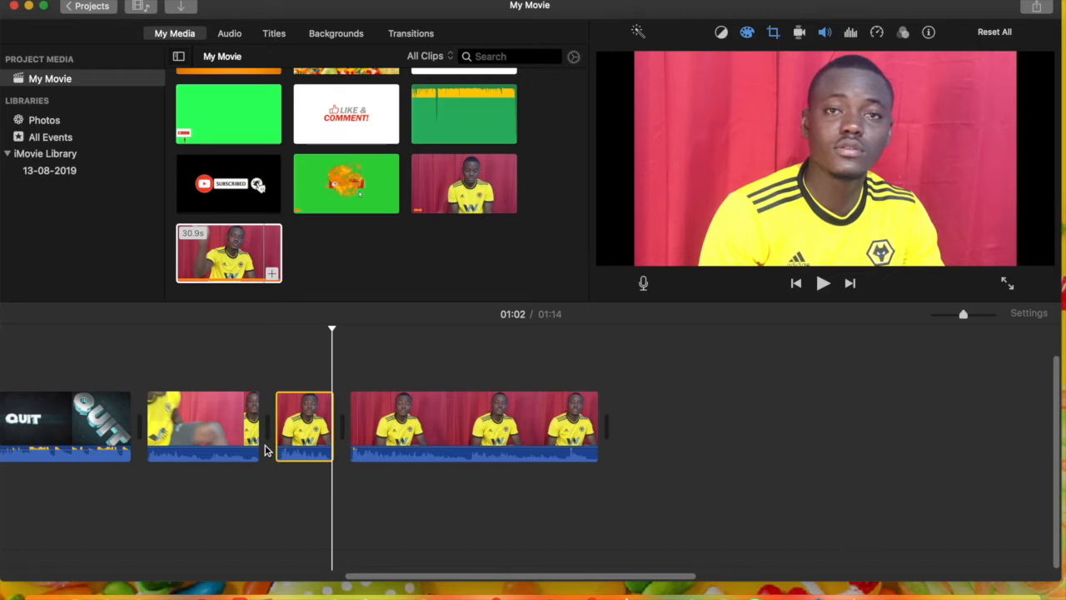
key("space")
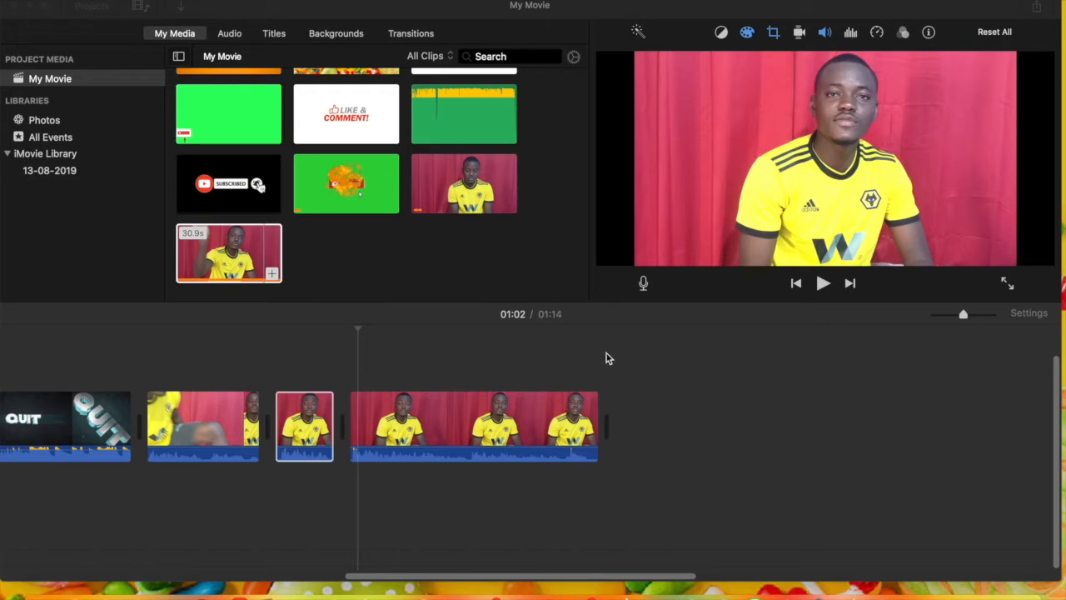
Add a Reveal Lower Third title reading "home" over the start of the last clip, and preview it
left_click(274, 34)
left_click(274, 34)
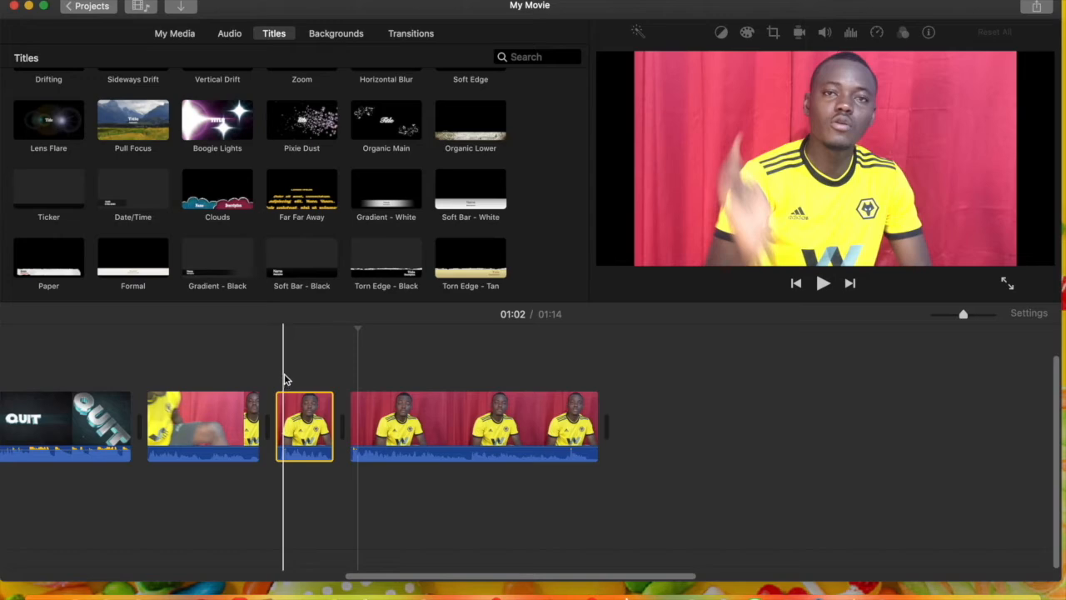
scroll(391, 185, "up", 5)
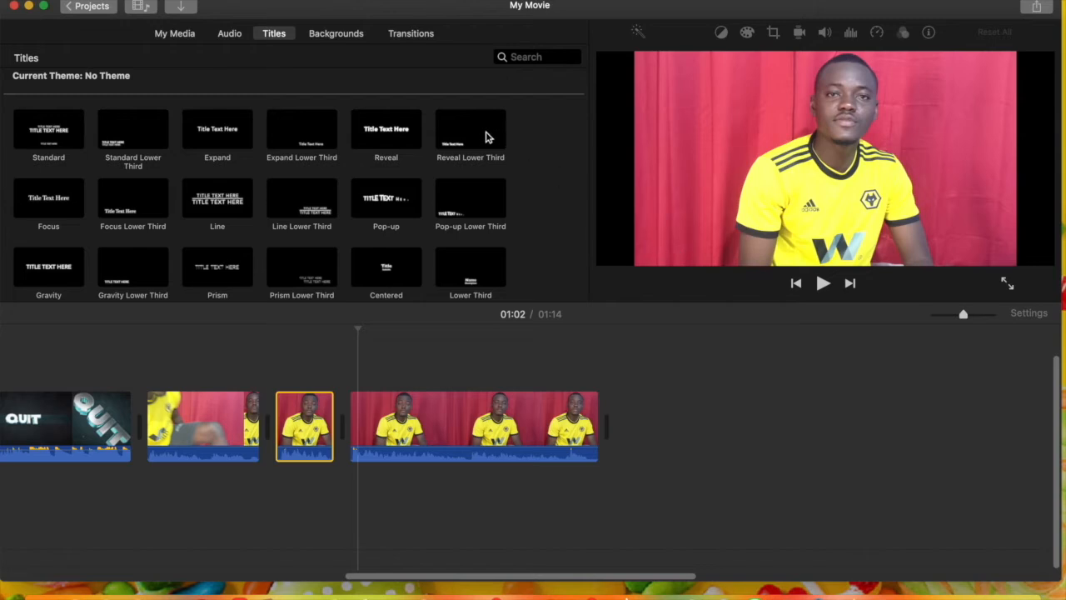
left_click_drag(480, 140, 371, 383)
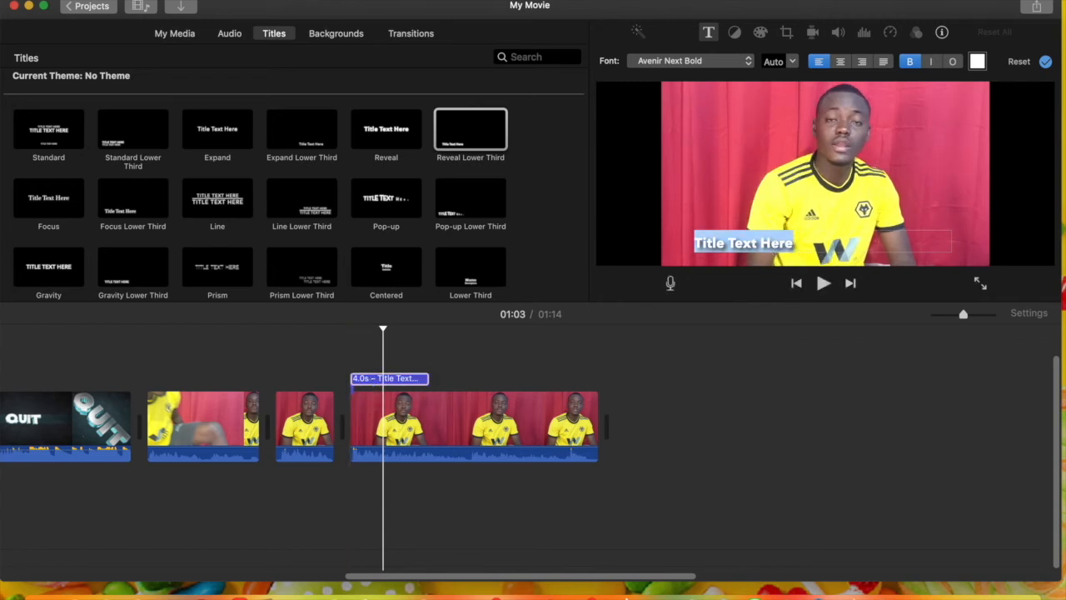
type("home")
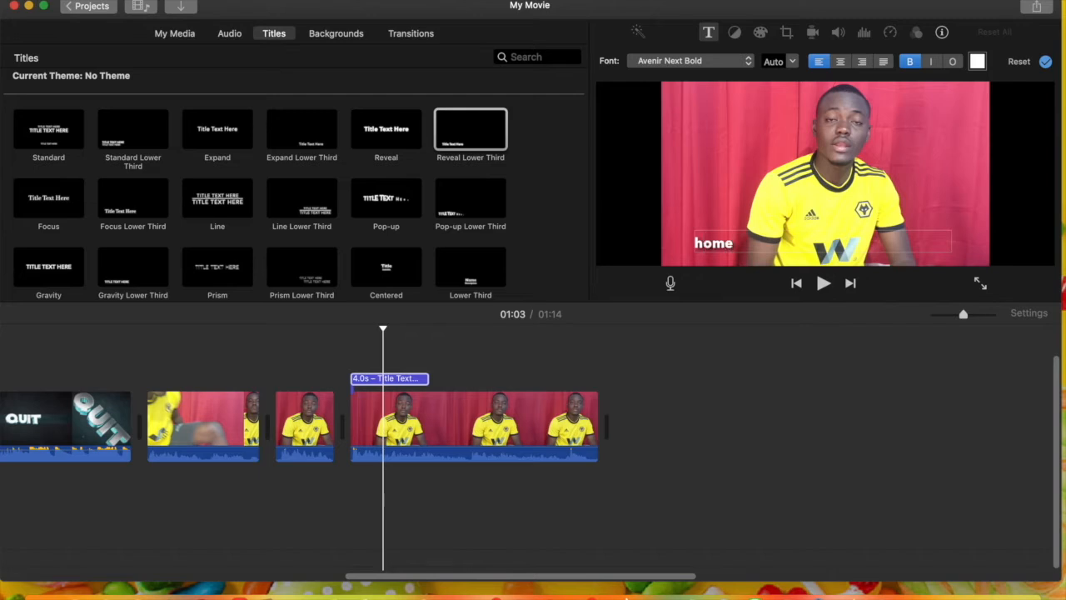
key("super+a")
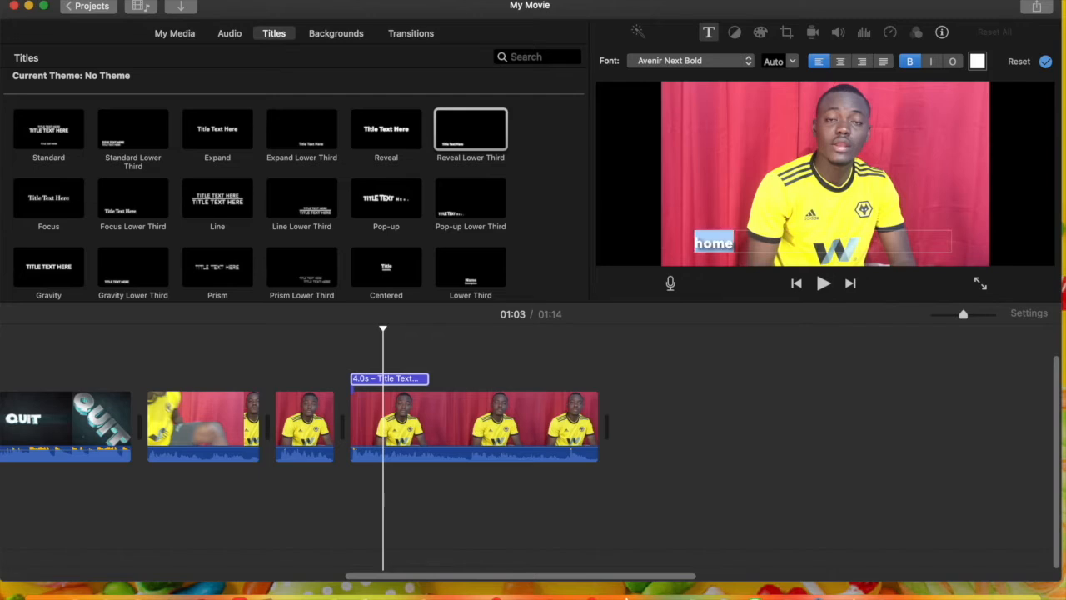
left_click(1046, 62)
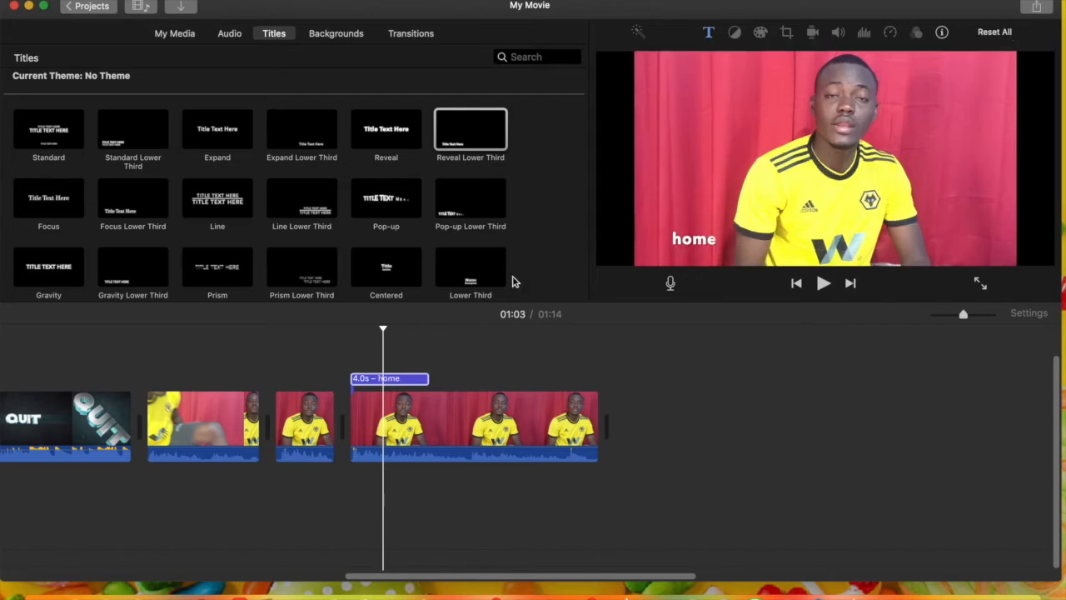
key("space")
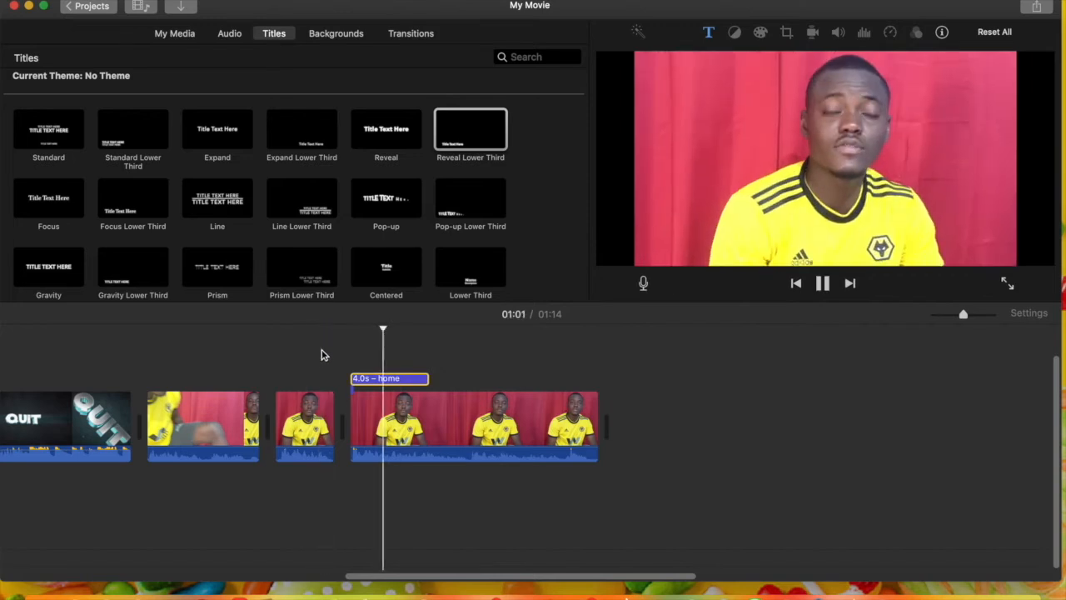
key("space")
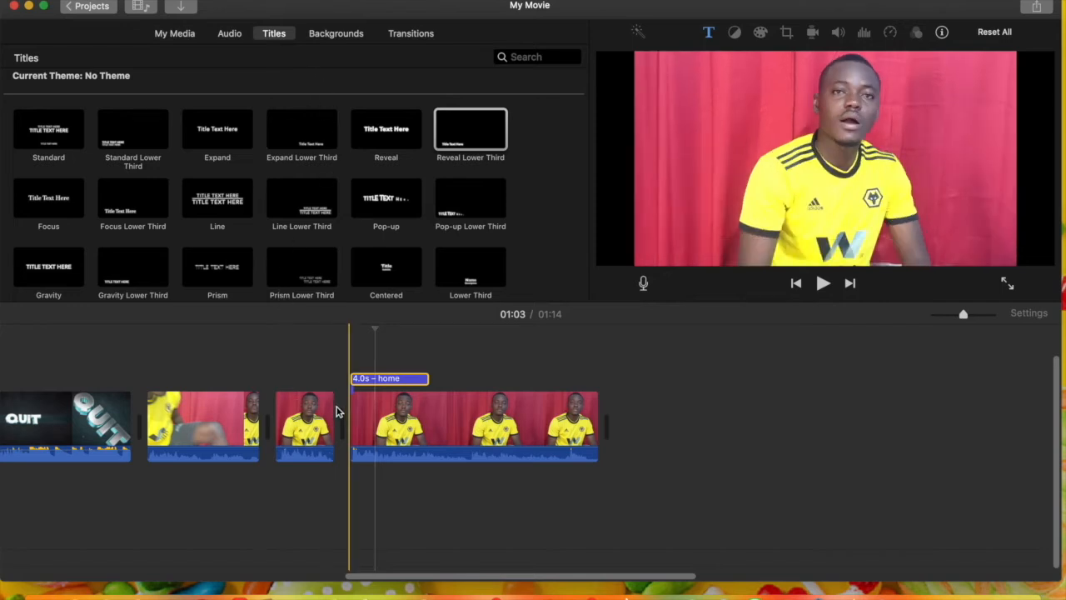
Insert a Cross Zoom transition between the last two clips, realign the "home" title with the last clip's start, and preview the result
left_click(411, 33)
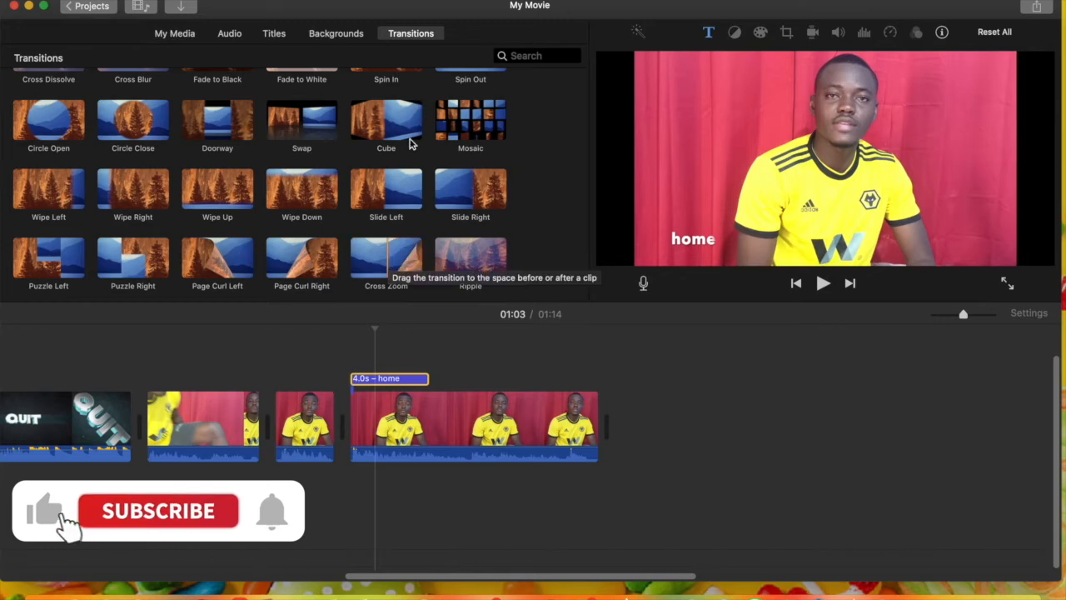
left_click(387, 258)
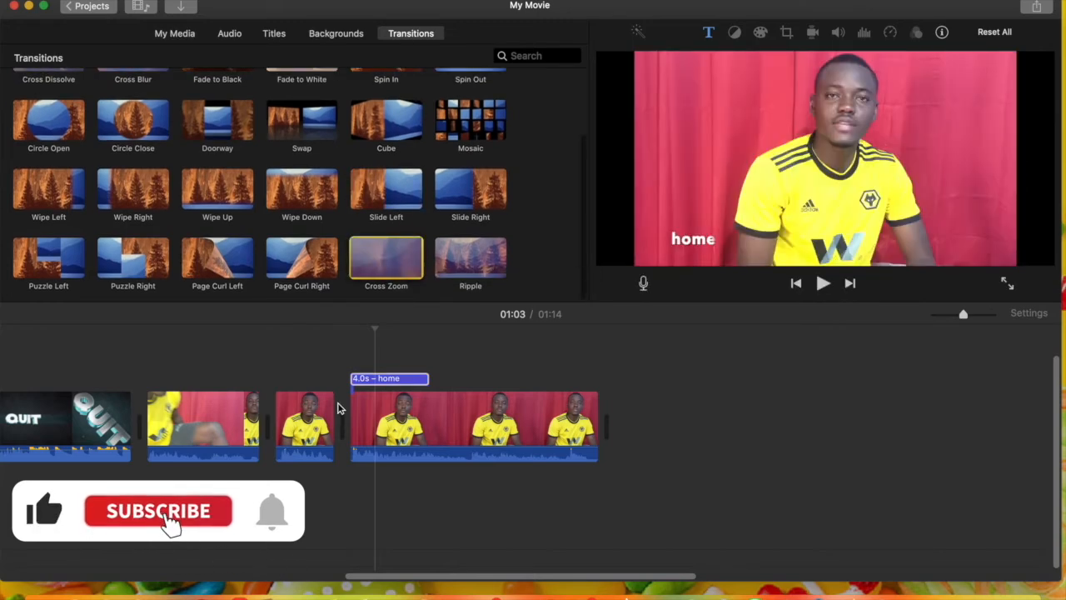
left_click_drag(340, 408, 342, 409)
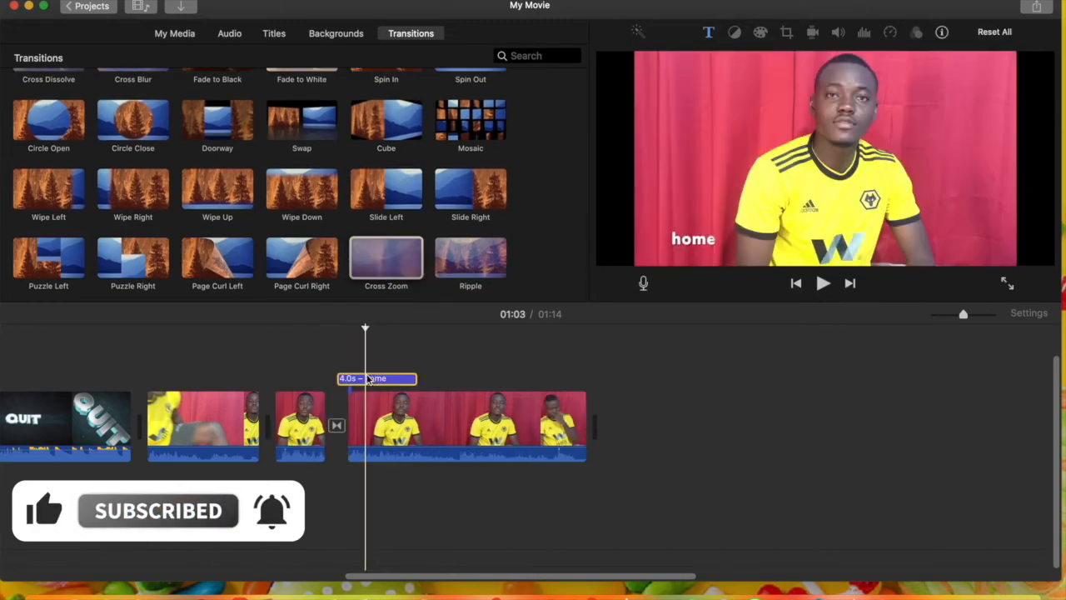
left_click_drag(373, 380, 382, 382)
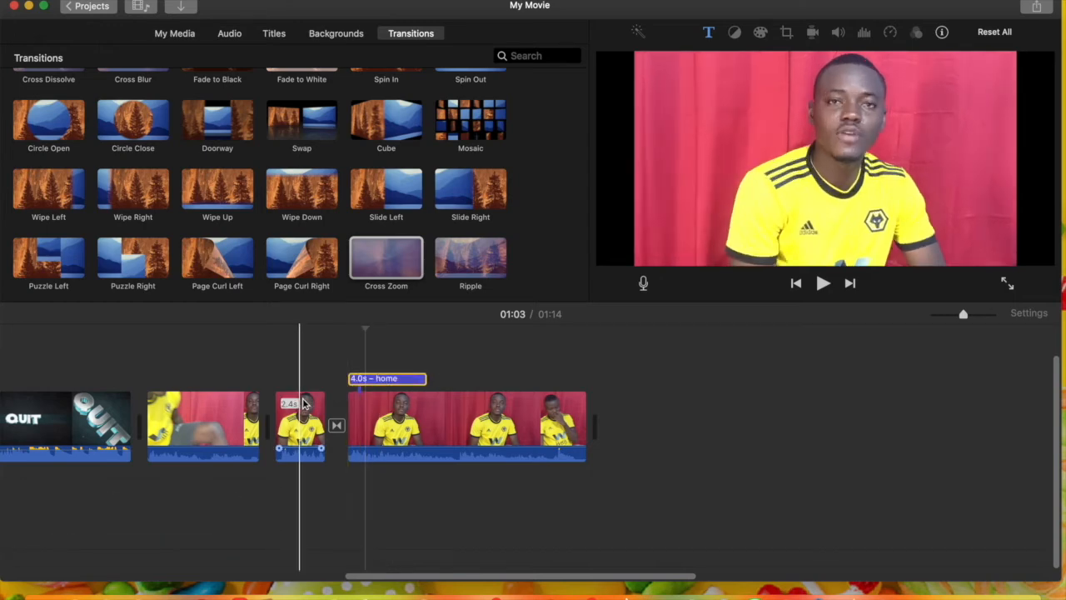
key("space")
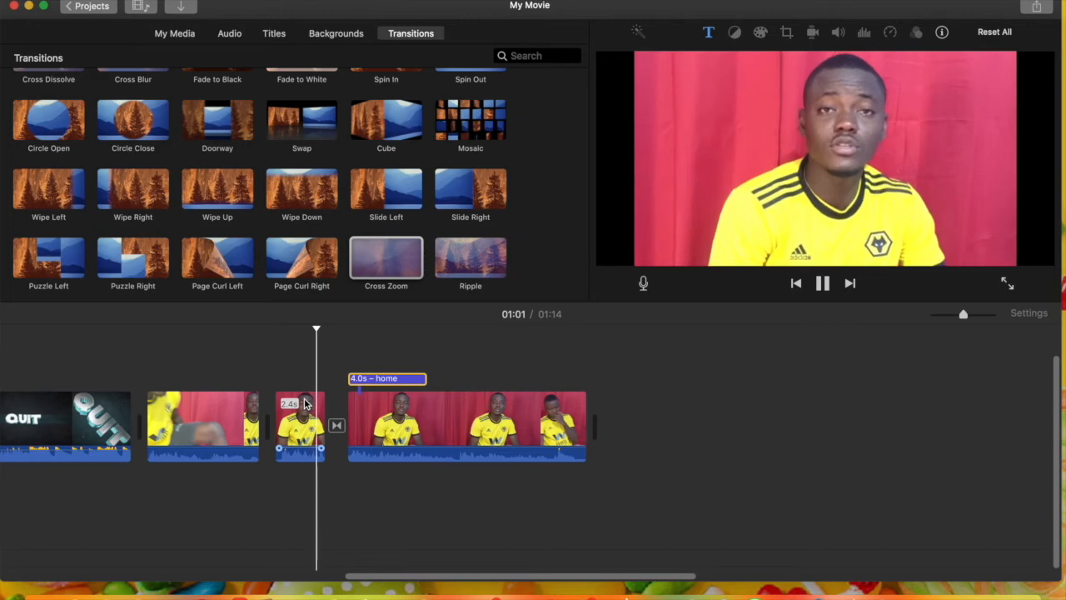
key("space")
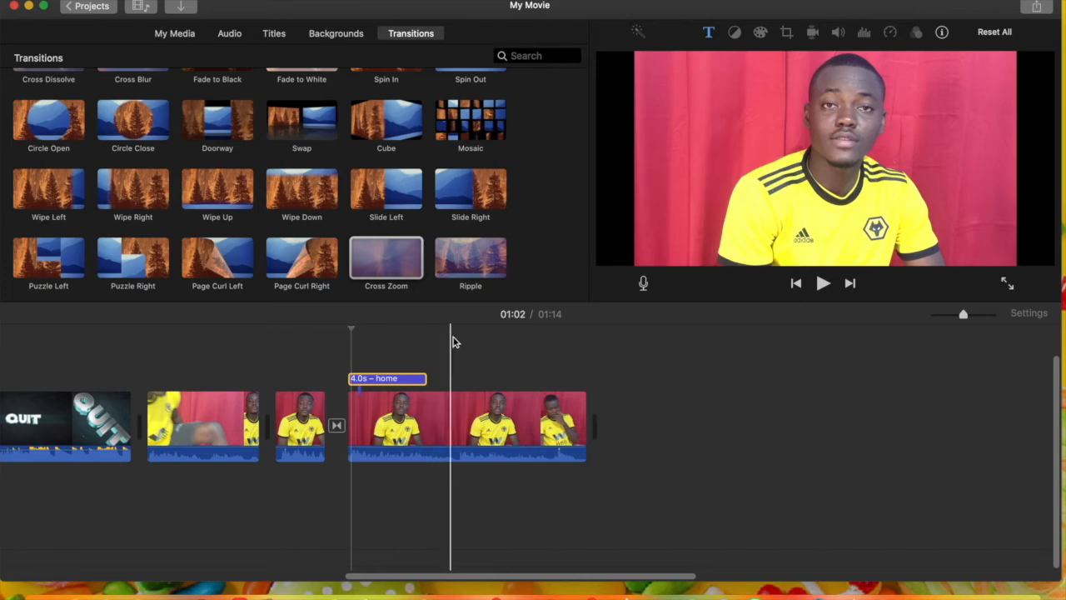
Overlay the 3.9 s green-screen Subscribe clip above the start of the first talking-head clip
left_click(189, 37)
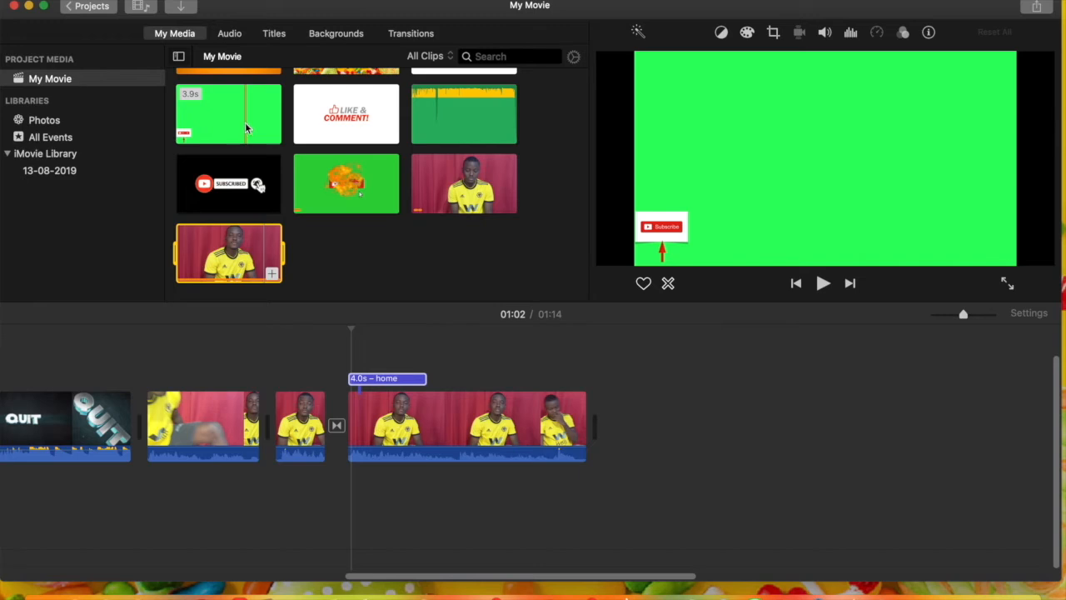
left_click(245, 121)
left_click_drag(188, 248, 148, 368)
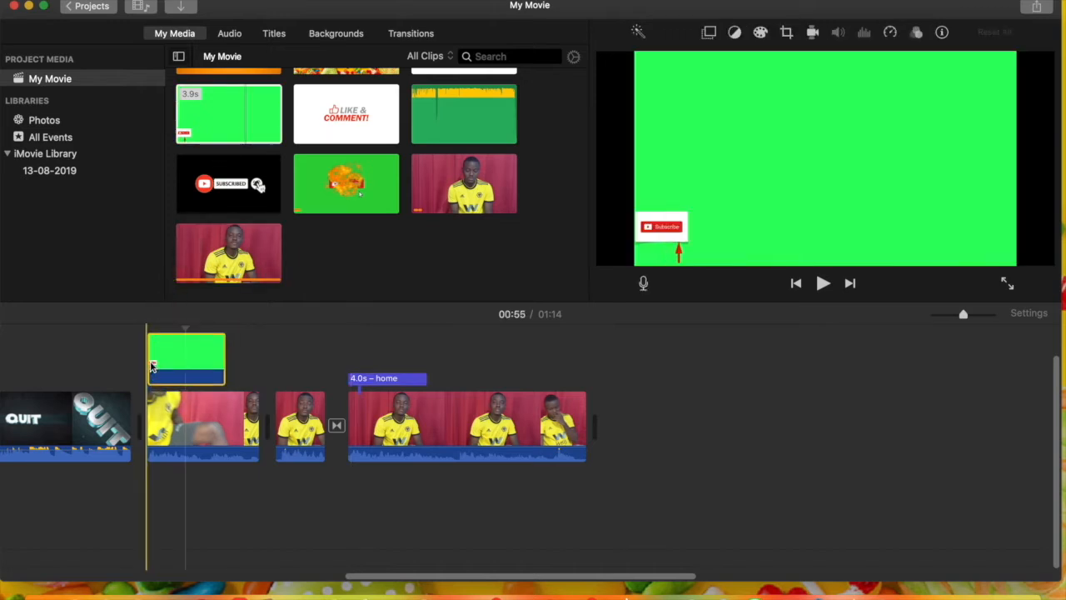
Preview the 3.9 s Subscribe overlay and set it to Green/Blue Screen to key out its green background
key("space")
key("space")
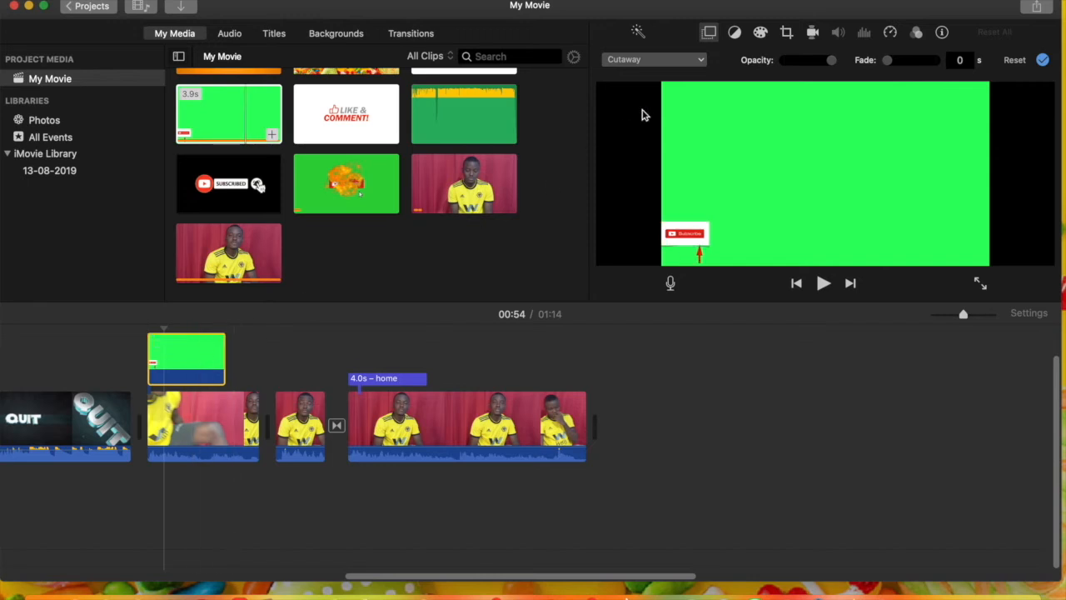
left_click(686, 63)
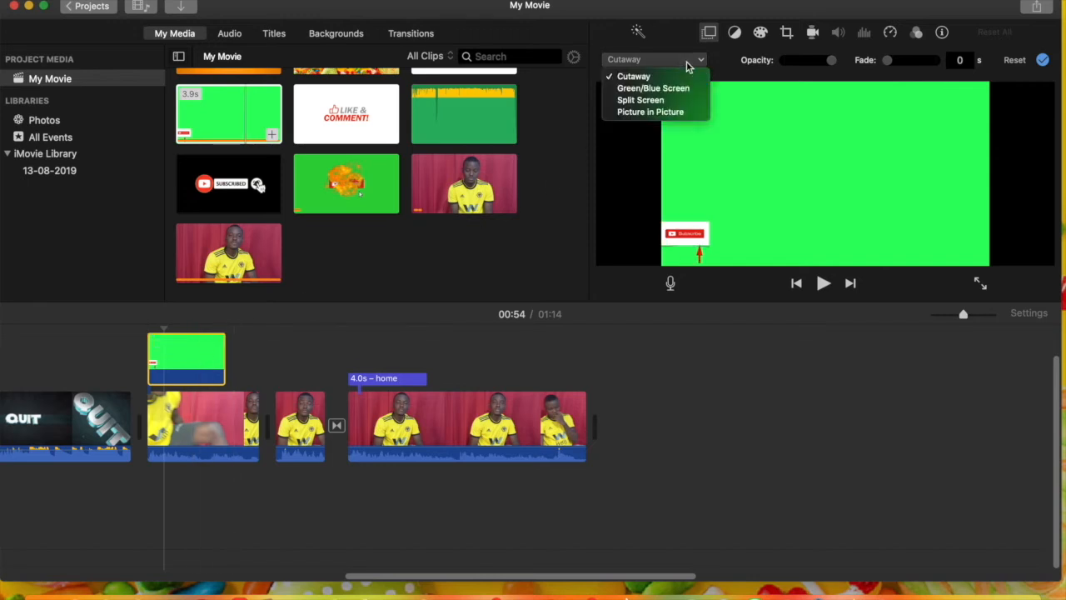
left_click(645, 88)
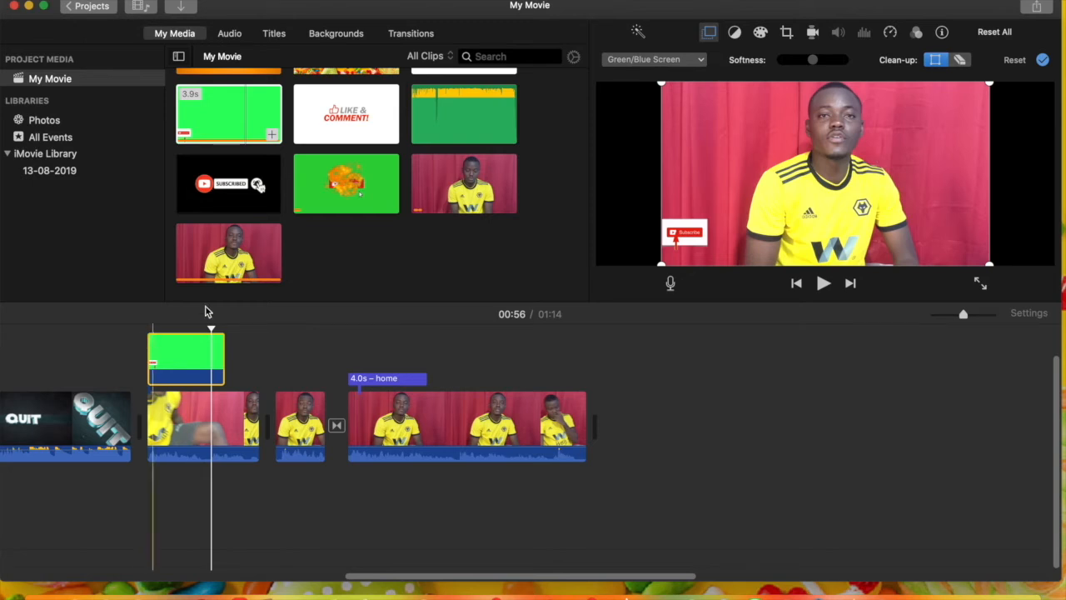
Overlay the 7.0 s SUBSCRIBE clip with like and bell icons above the second half of the last talking-head clip, and preview it
scroll(396, 272, "up", 10)
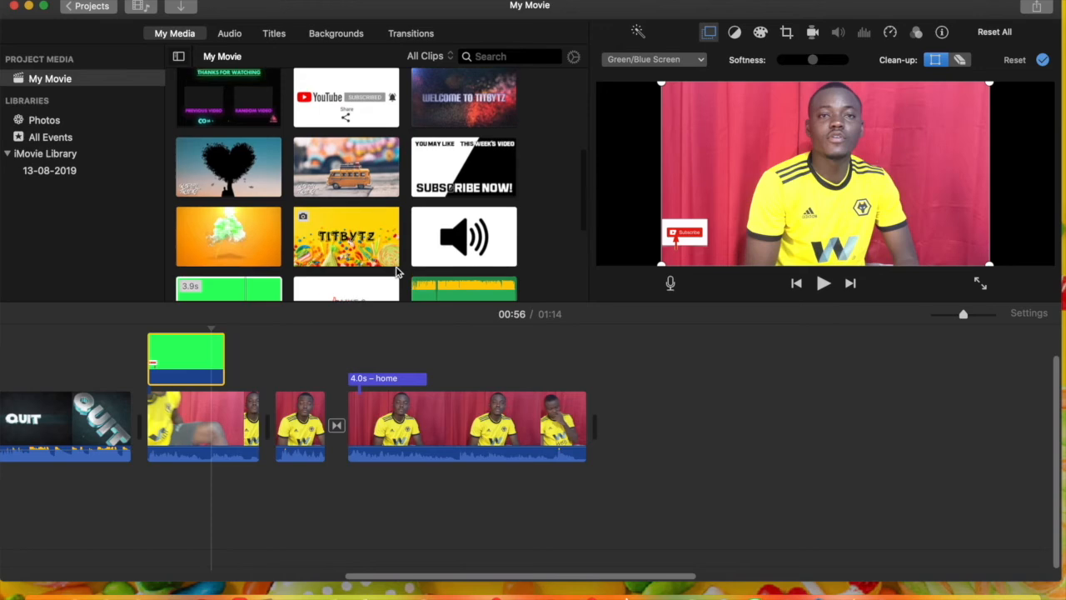
left_click(477, 120)
left_click_drag(477, 121, 458, 362)
key("space")
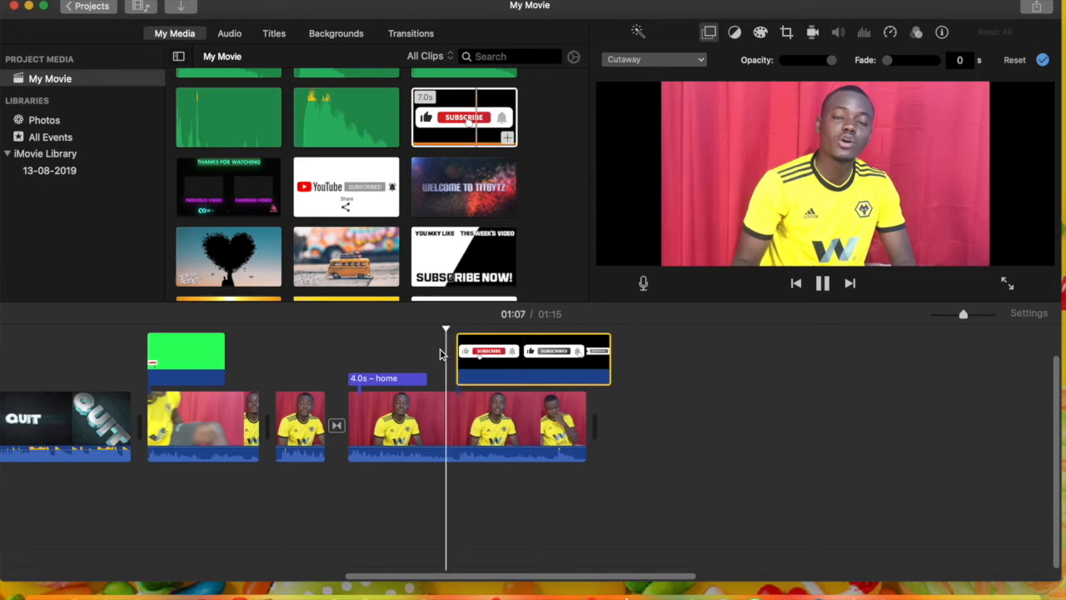
key("space")
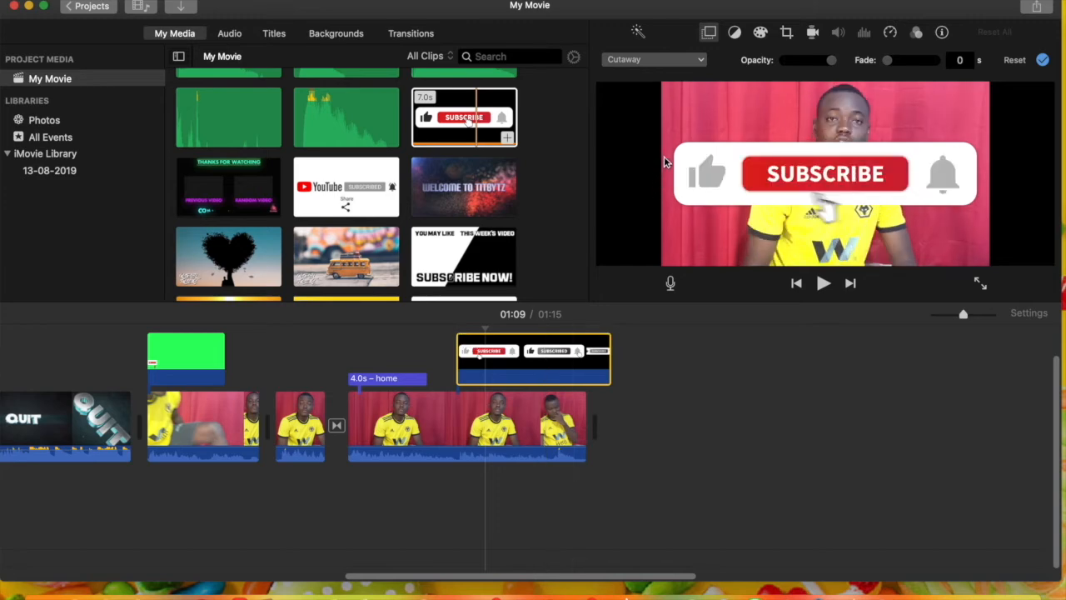
Set the SUBSCRIBE overlay to Picture in Picture, place it slightly enlarged in the video frame's lower-left corner, apply it, and preview the result
left_click(669, 60)
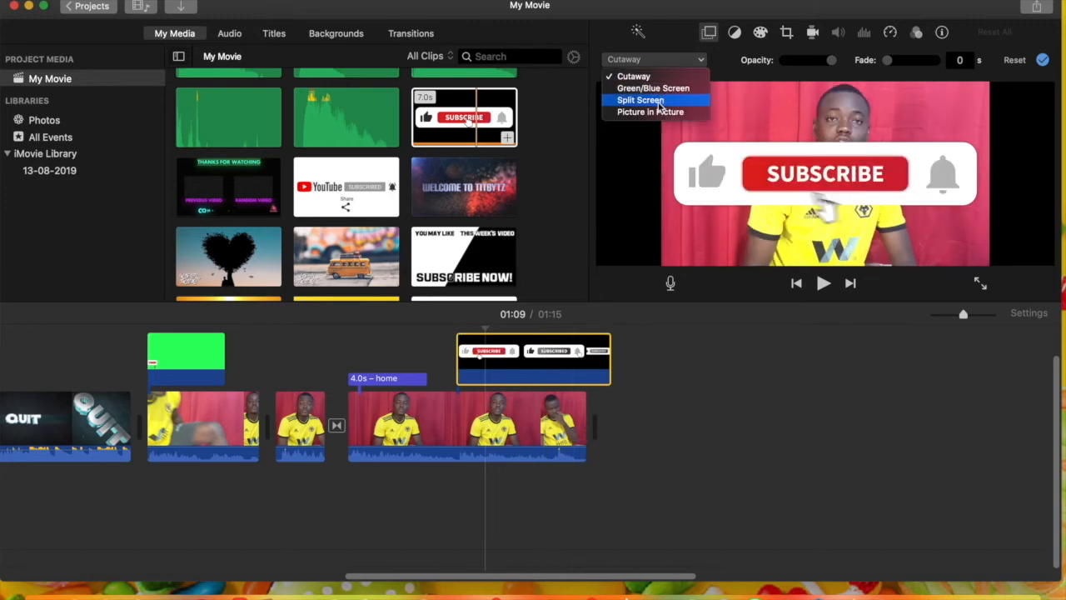
left_click(654, 113)
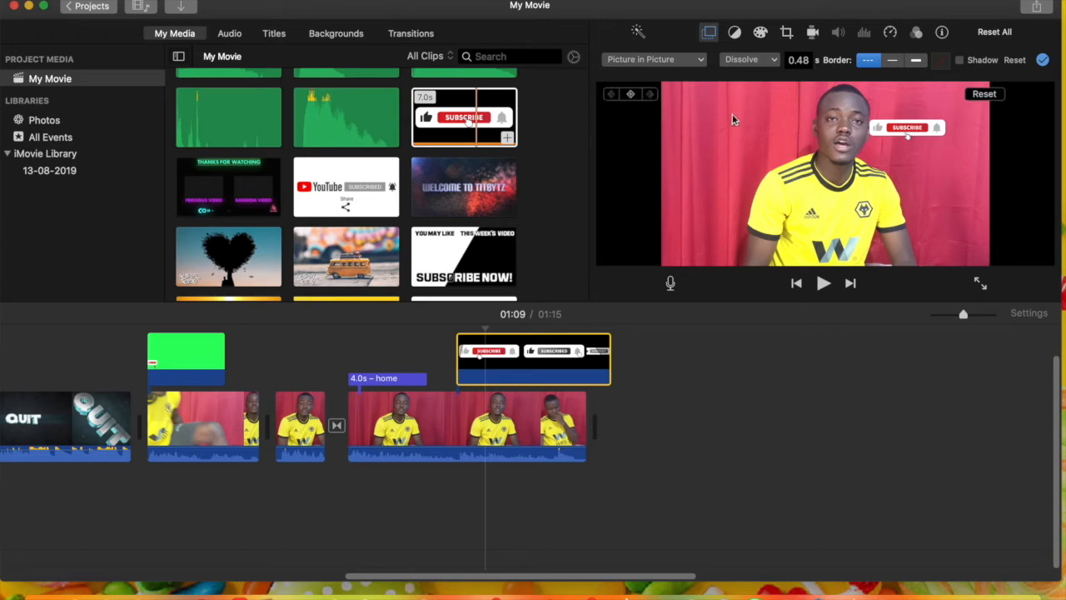
left_click_drag(901, 142, 696, 258)
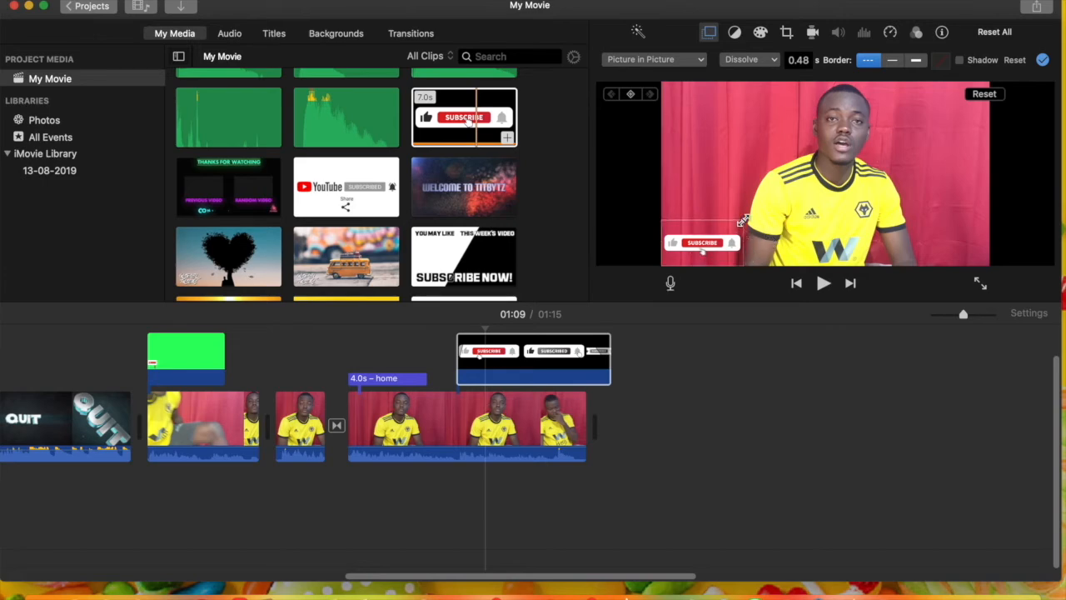
left_click_drag(750, 213, 757, 209)
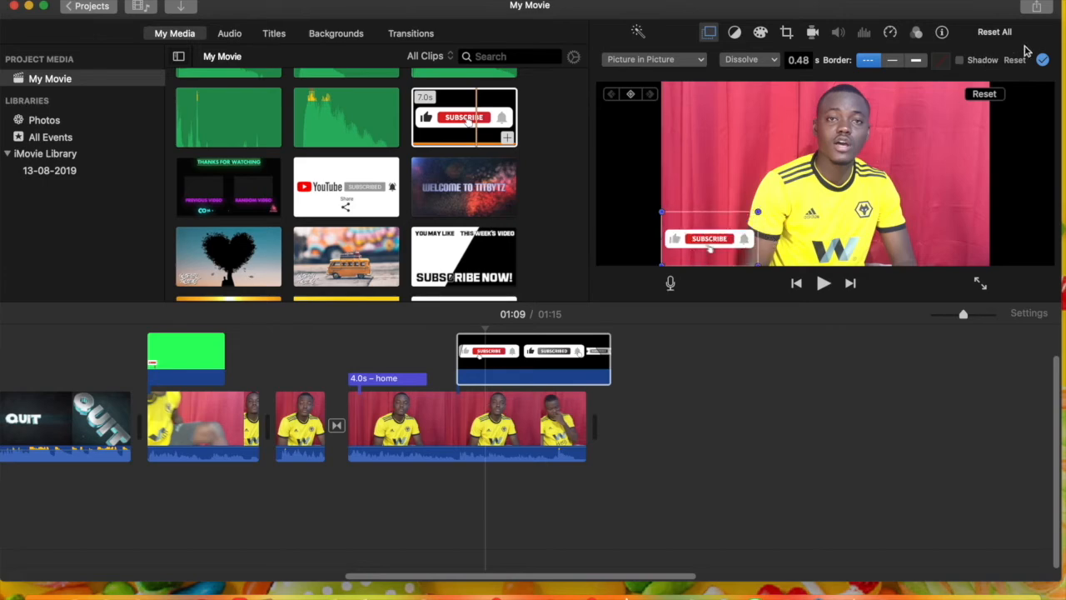
left_click(1045, 60)
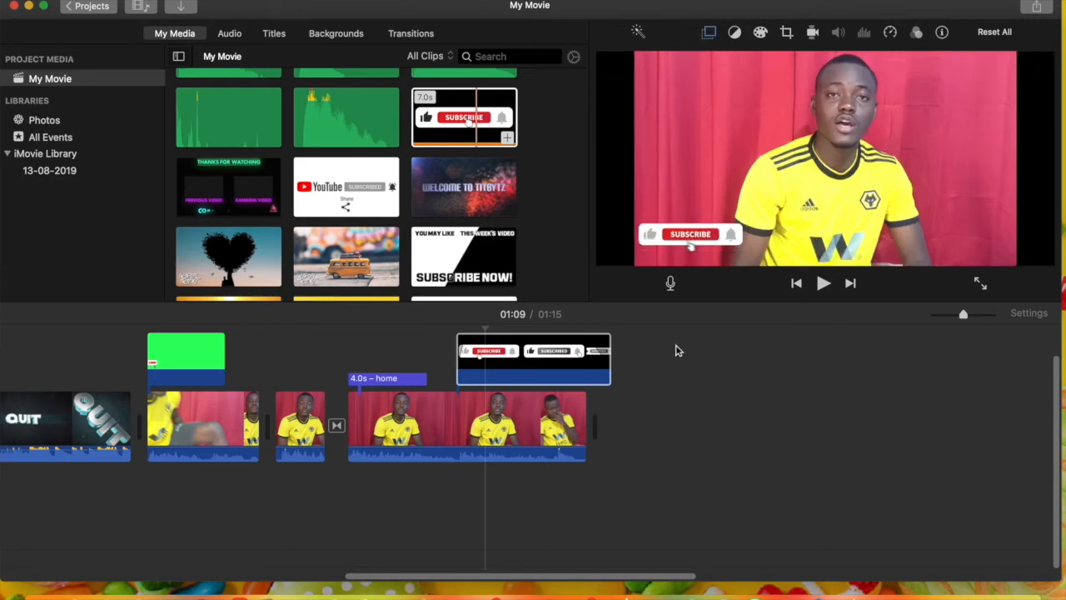
left_click(511, 356)
key("space")
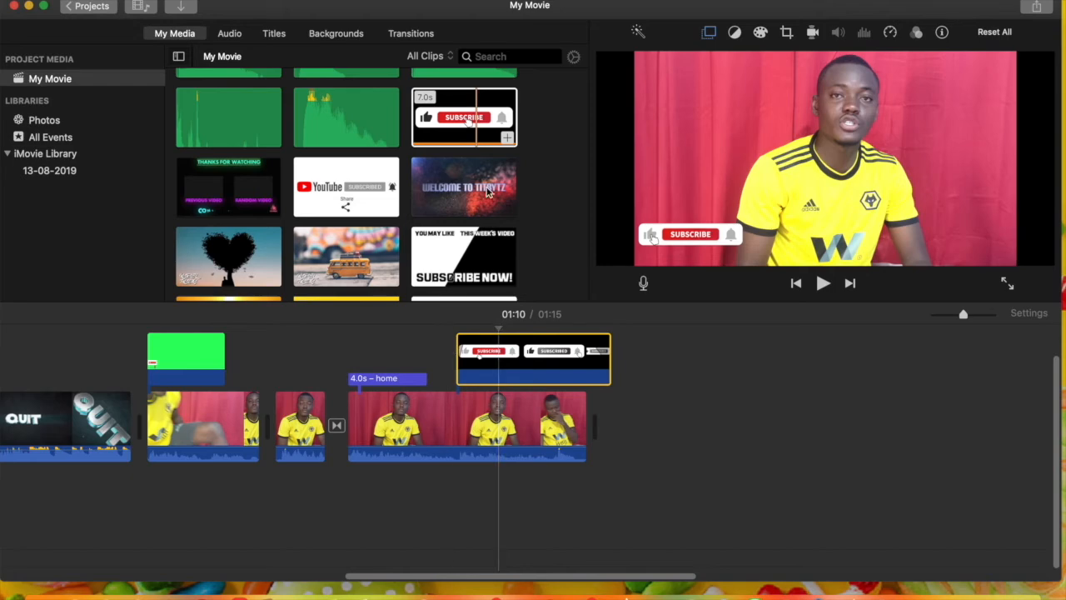
Shorten the SUBSCRIBE overlay and start it where the "home" title ends, and append a Black background after the last clip
left_click(442, 133)
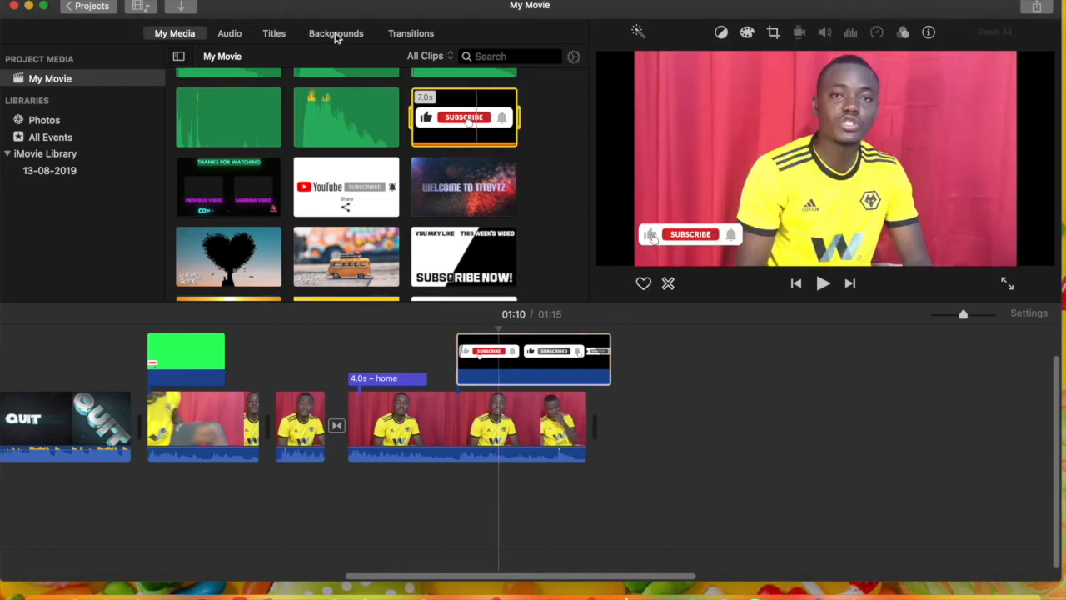
left_click(337, 37)
left_click_drag(548, 335, 516, 349)
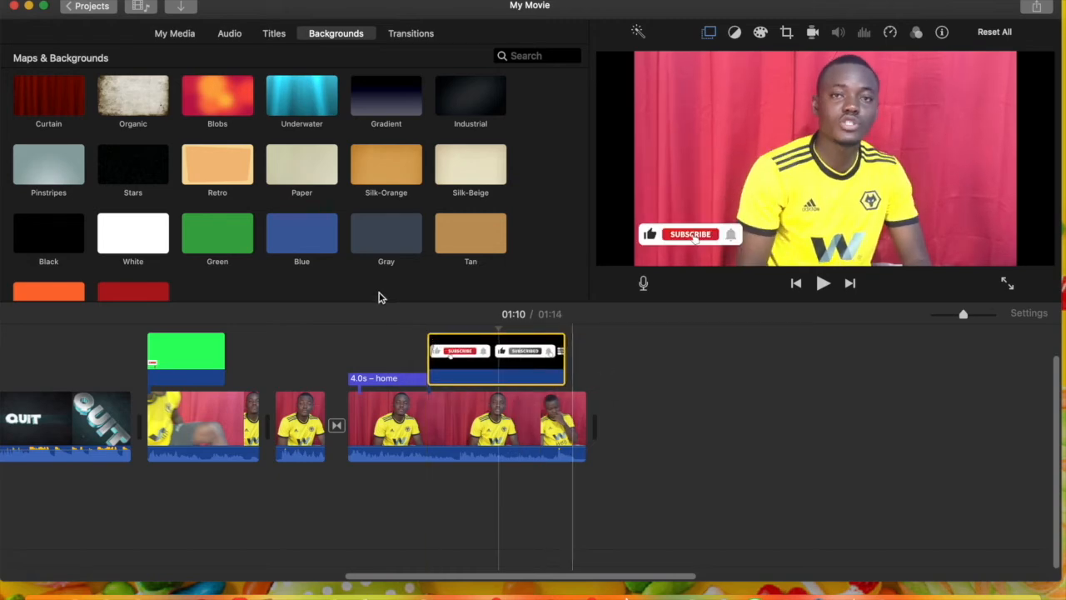
left_click_drag(40, 229, 608, 426)
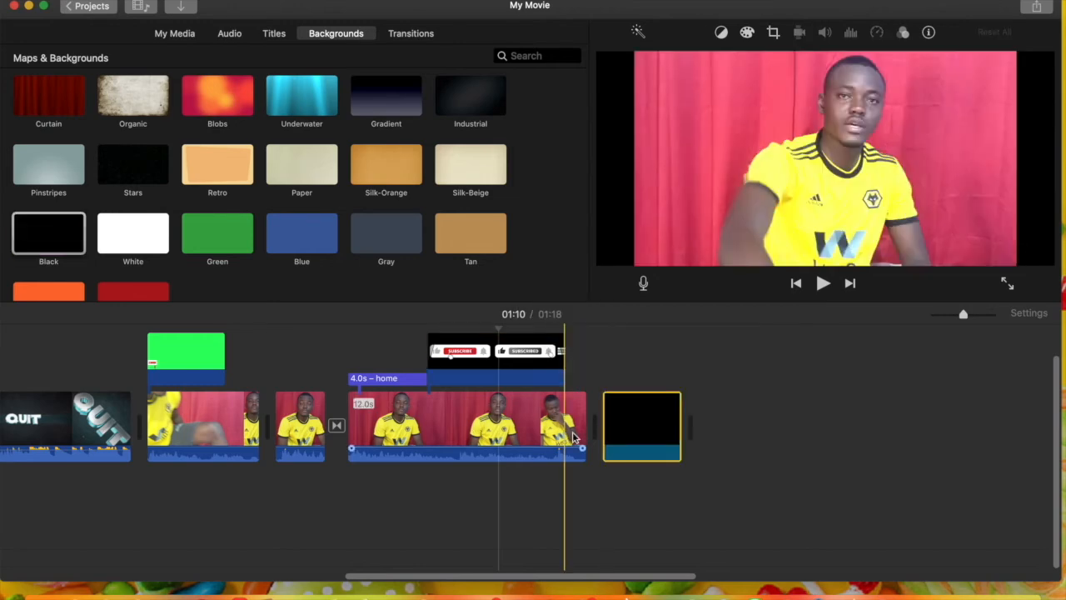
Extend the Black background at the end of the movie to 14.4 s
left_click(979, 314)
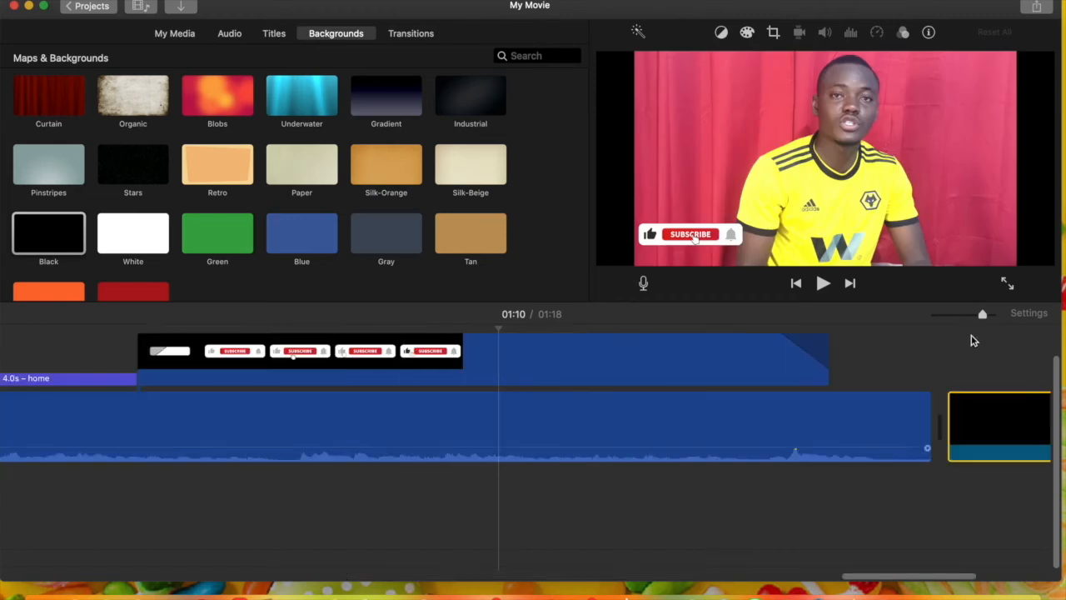
left_click(965, 315)
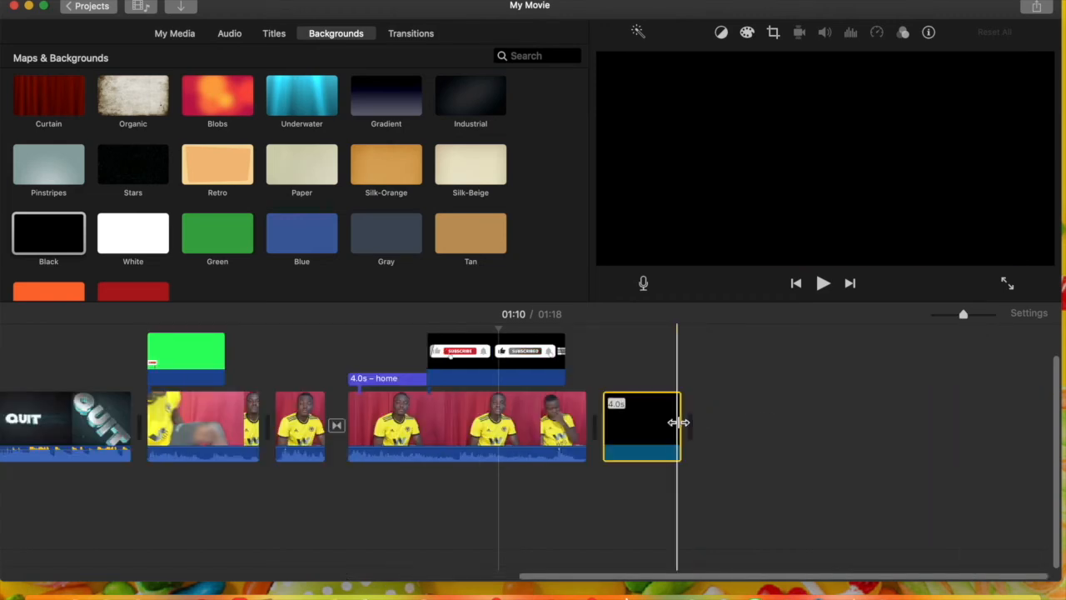
left_click_drag(679, 422, 893, 410)
left_click(746, 421)
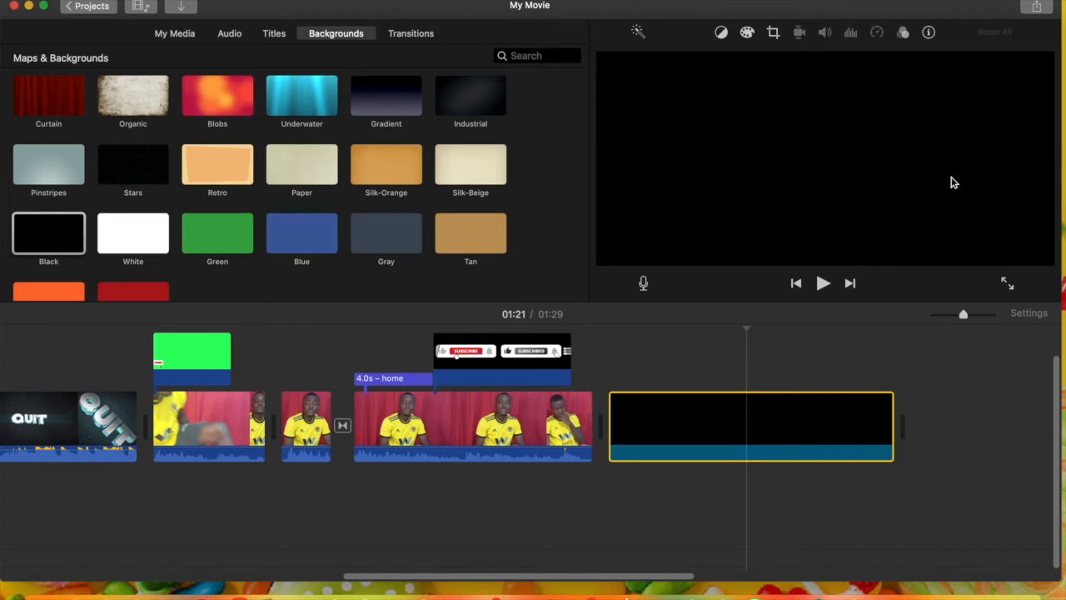
Add the 1.7 m Flames music track from the project media beneath the timeline, starting around the beginning of the last talking-head clip
left_click(946, 316)
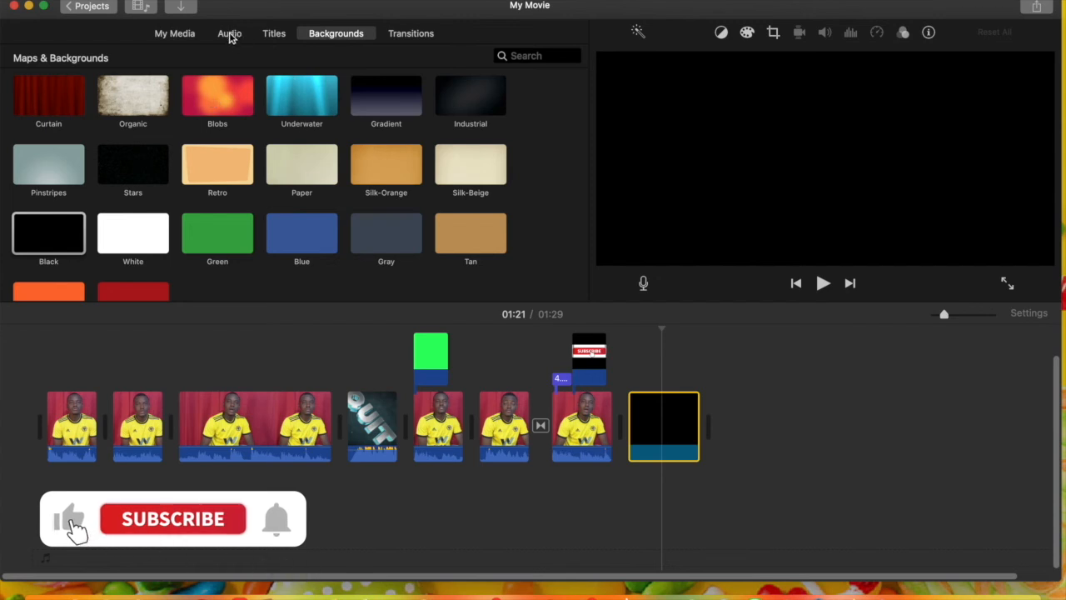
left_click(230, 35)
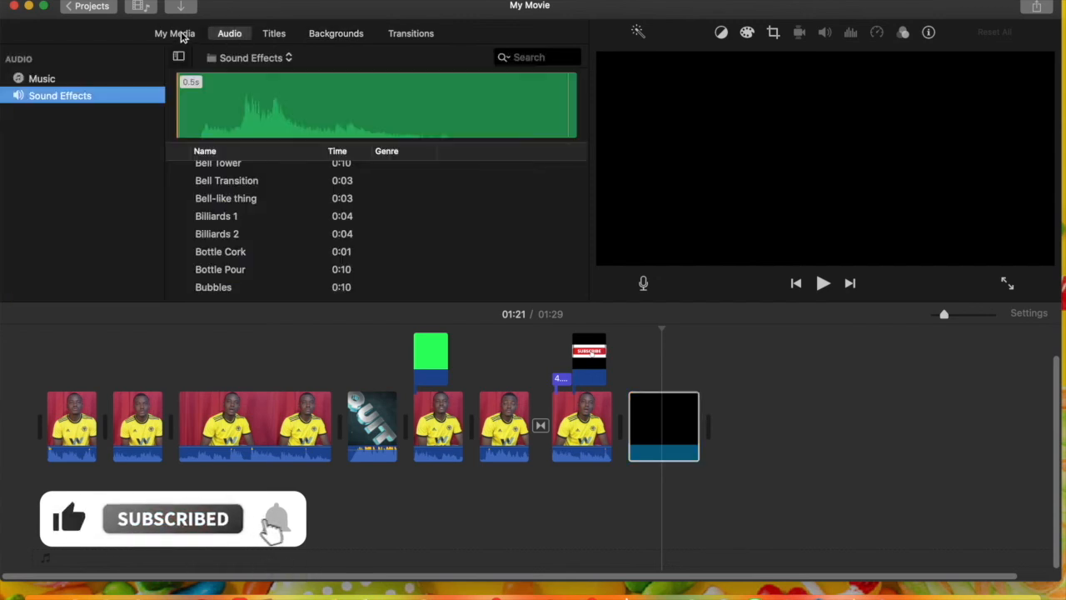
left_click(181, 35)
scroll(308, 158, "down", 5)
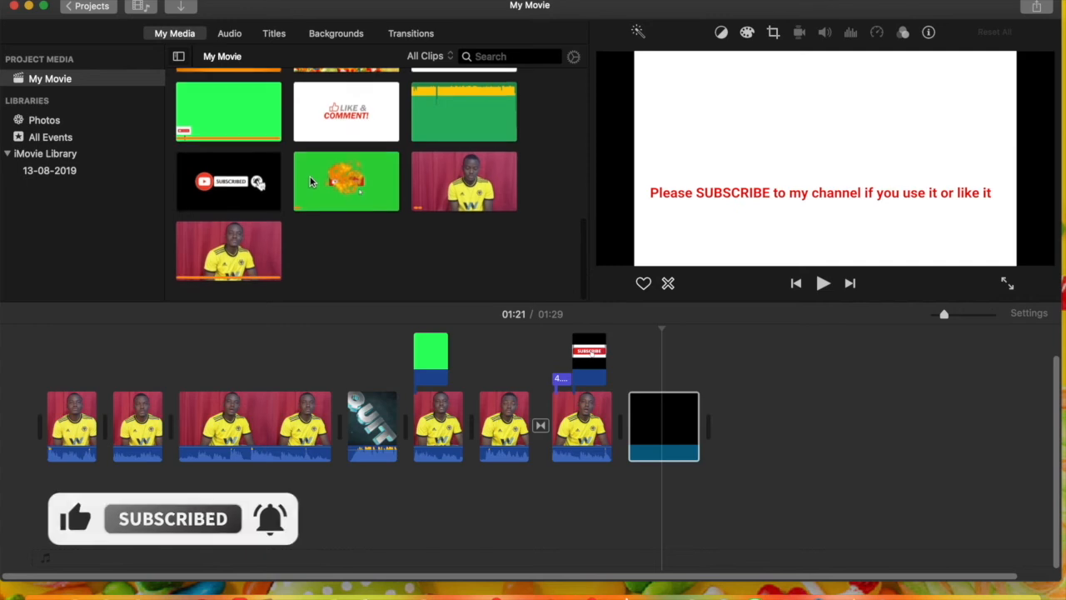
left_click_drag(474, 138, 550, 531)
left_click(723, 483)
left_click(717, 481)
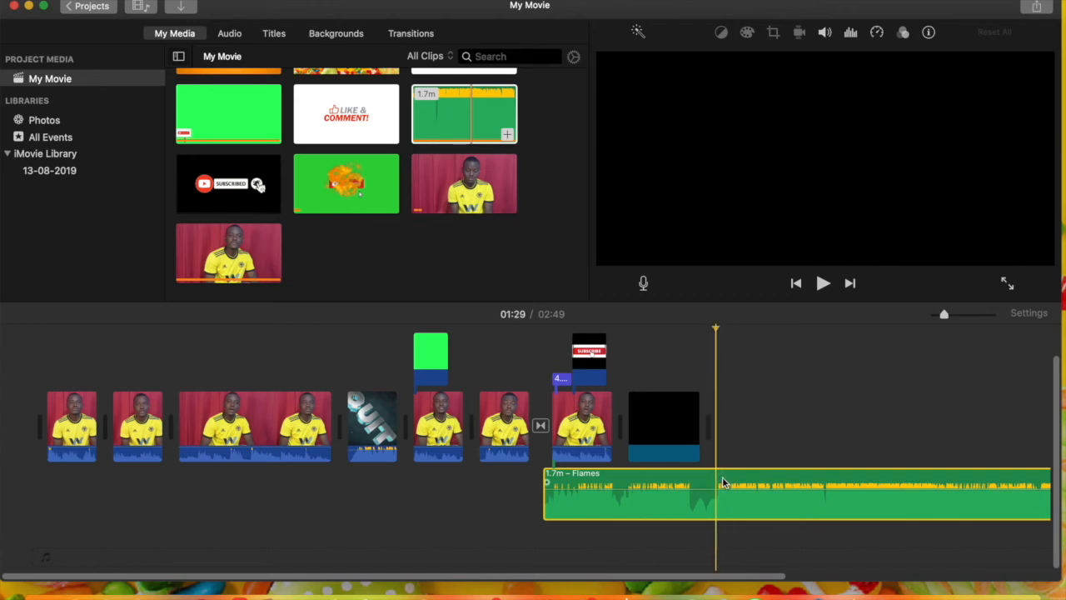
left_click(718, 481)
Lower the Flames track's volume to 6% and preview it under the last talking-head clip
left_click_drag(662, 488, 662, 507)
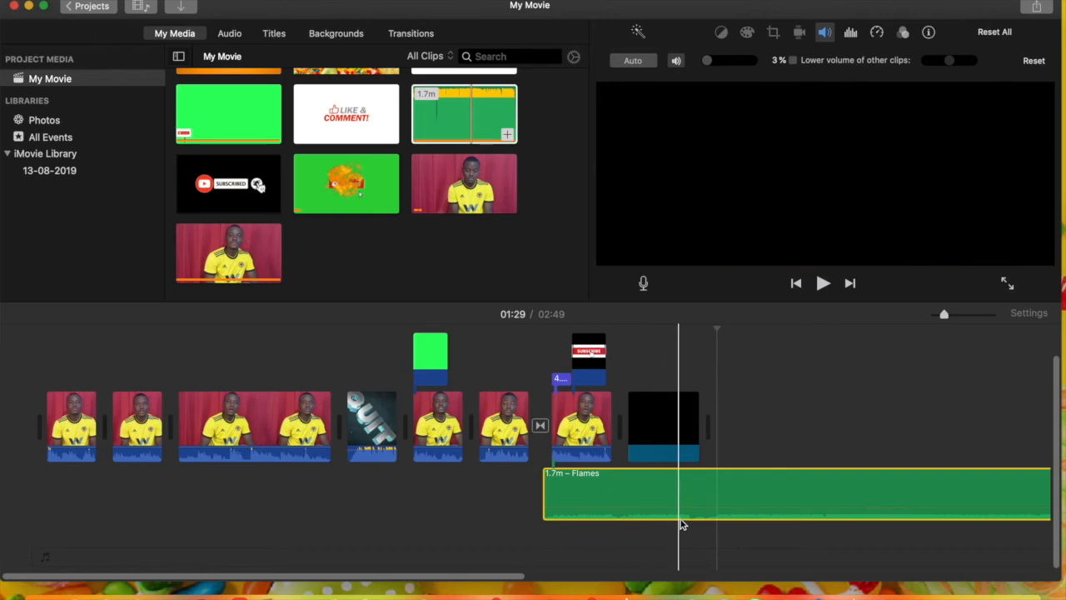
left_click_drag(682, 504, 681, 497)
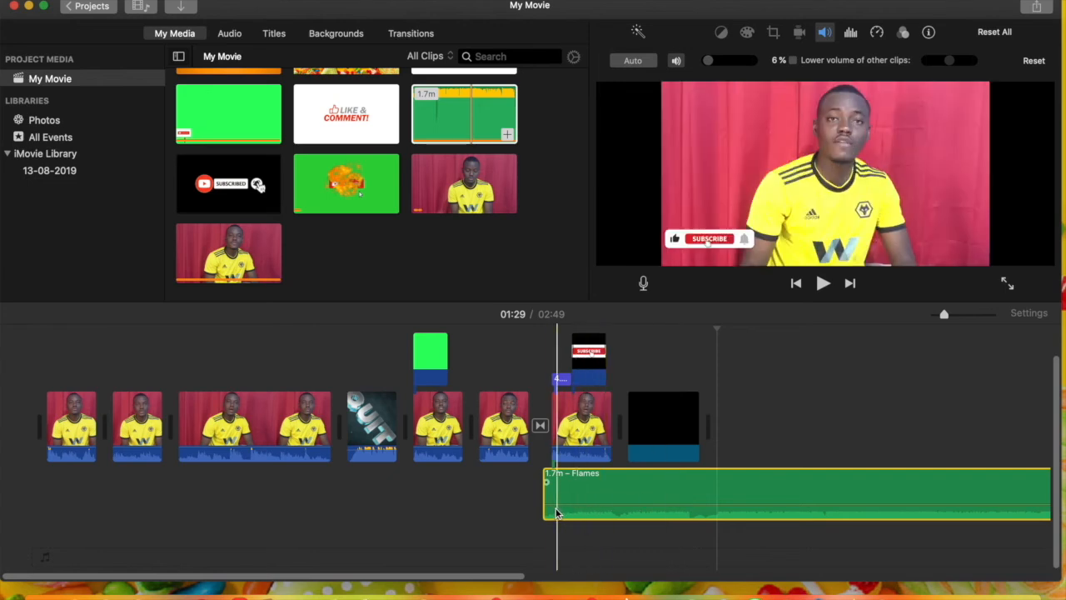
key("space")
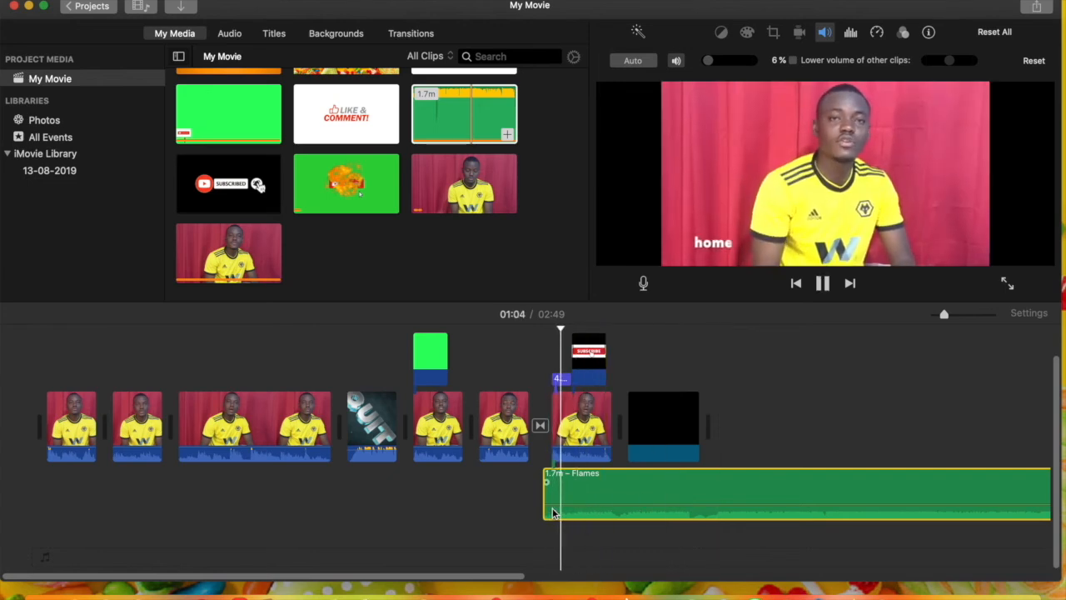
key("space")
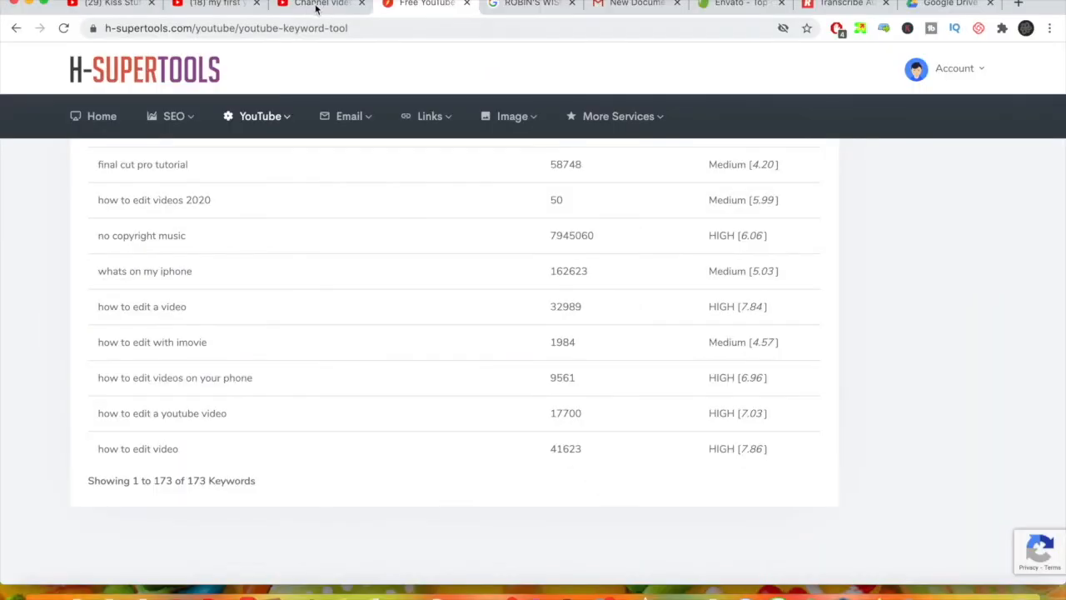
Switch to YouTube Studio in the browser and browse the tracks in its Audio library
left_click(315, 5)
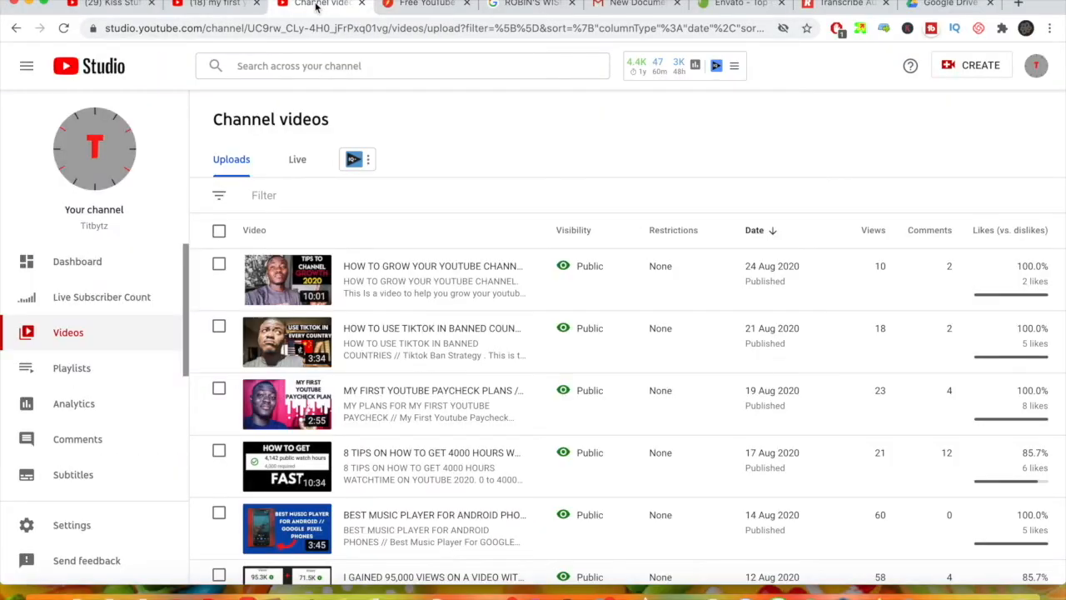
scroll(88, 388, "down", 5)
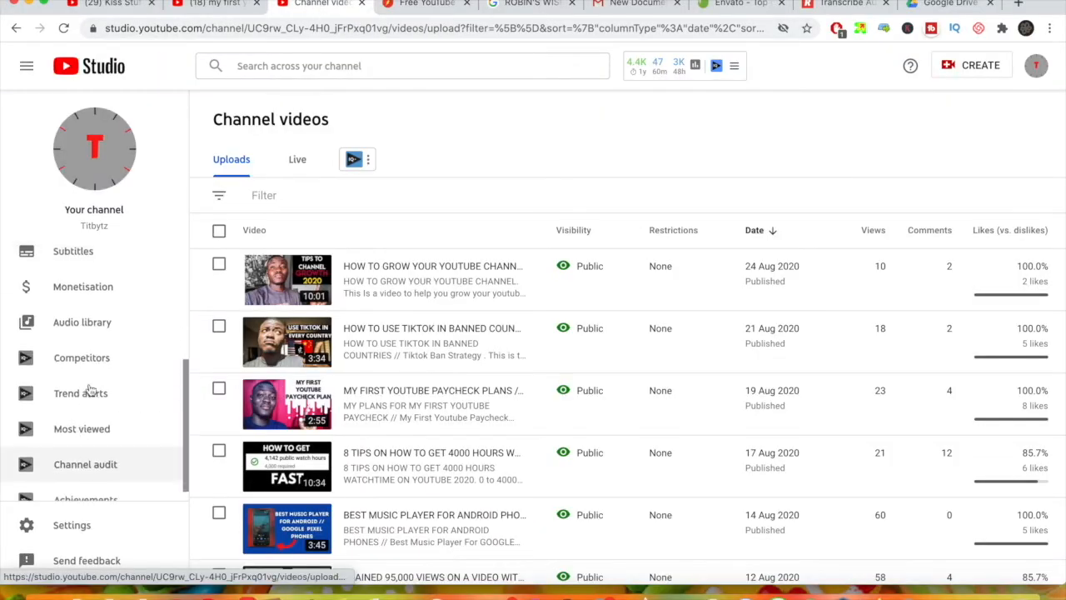
left_click(108, 325)
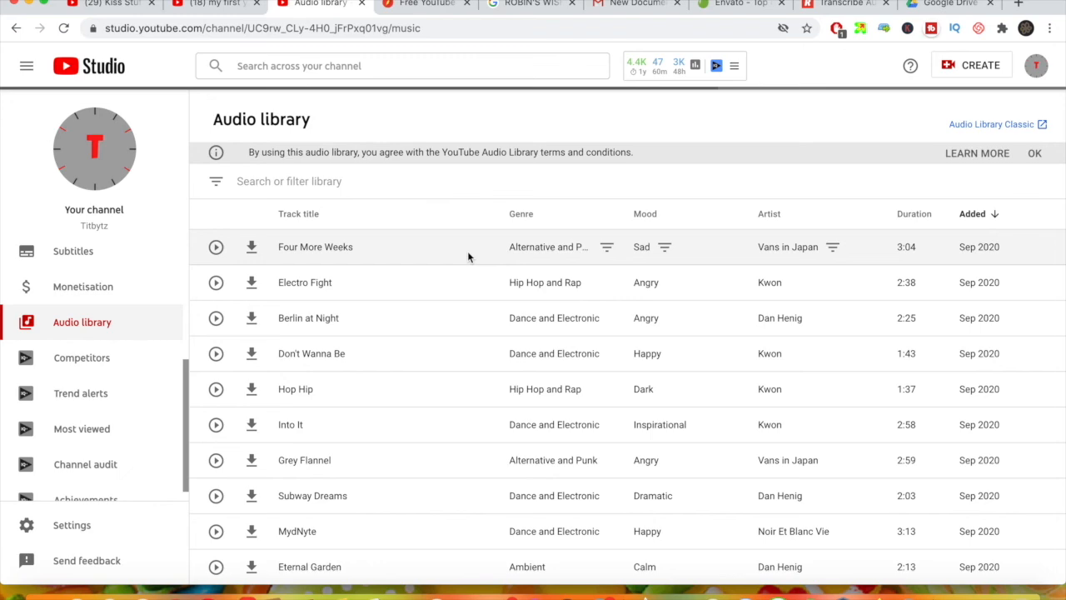
scroll(463, 354, "down", 5)
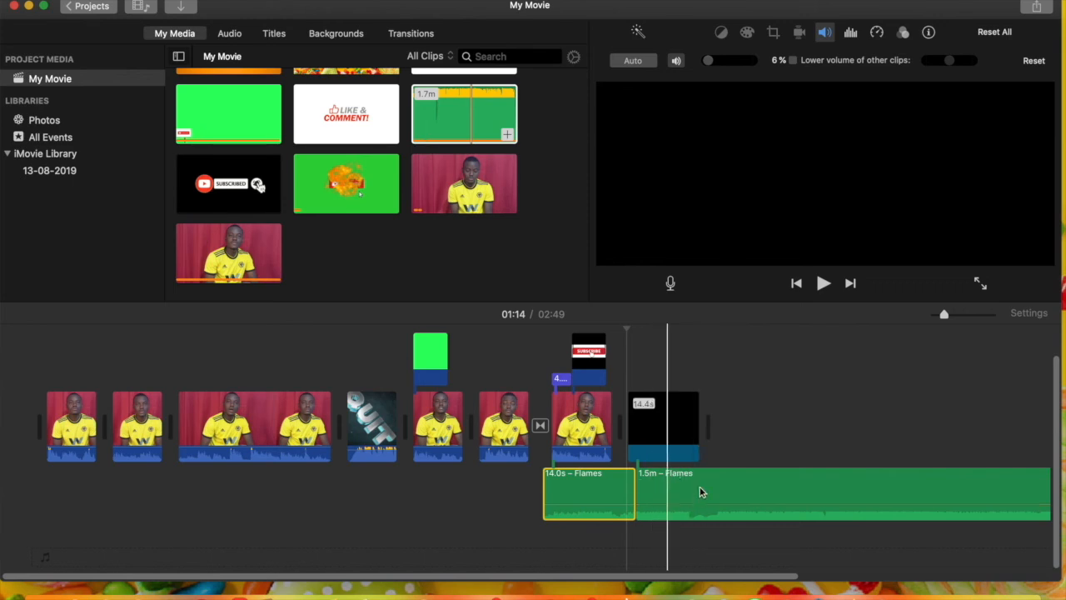
Raise the second Flames segment's volume to 32%, trim it to 12.8 s to end with the Black background, and preview the change
mouse_move(724, 503)
left_mouse_down()
mouse_move(724, 483)
mouse_move(725, 497)
left_mouse_up()
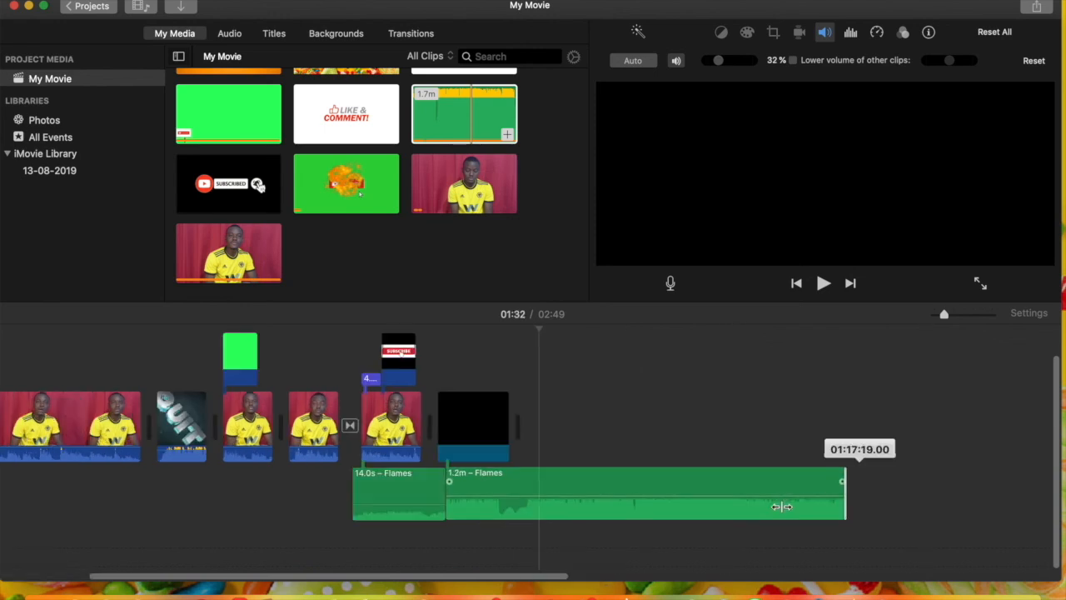
left_click_drag(780, 505, 524, 528)
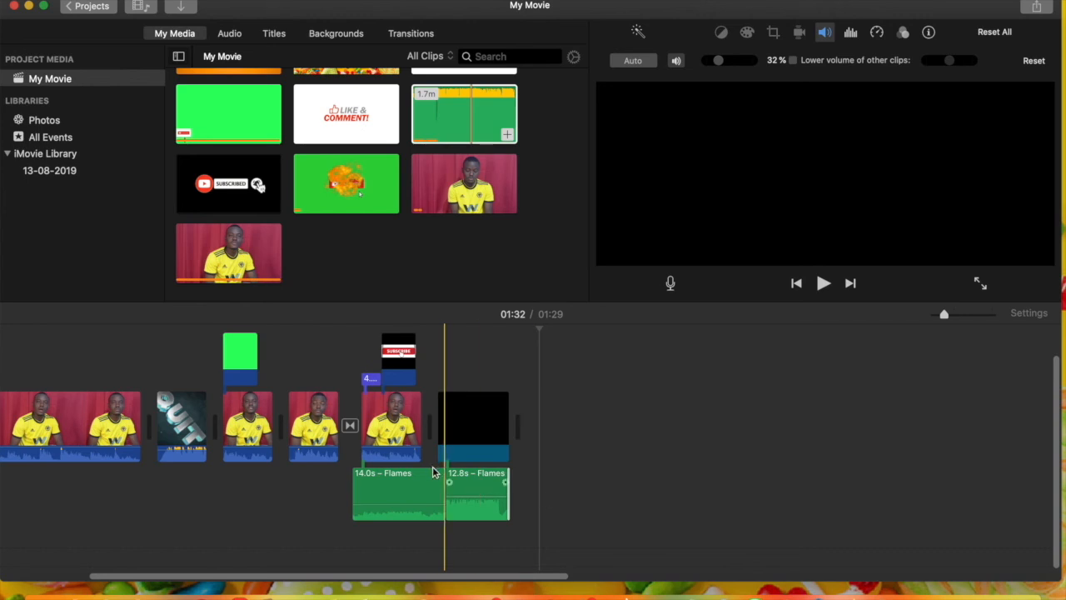
key("space")
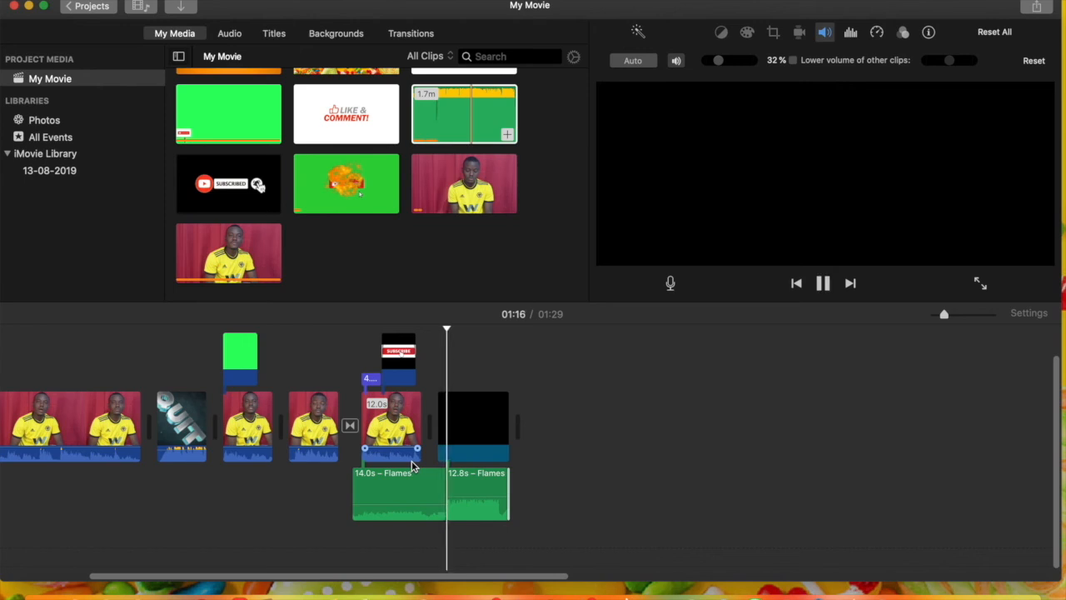
key("space")
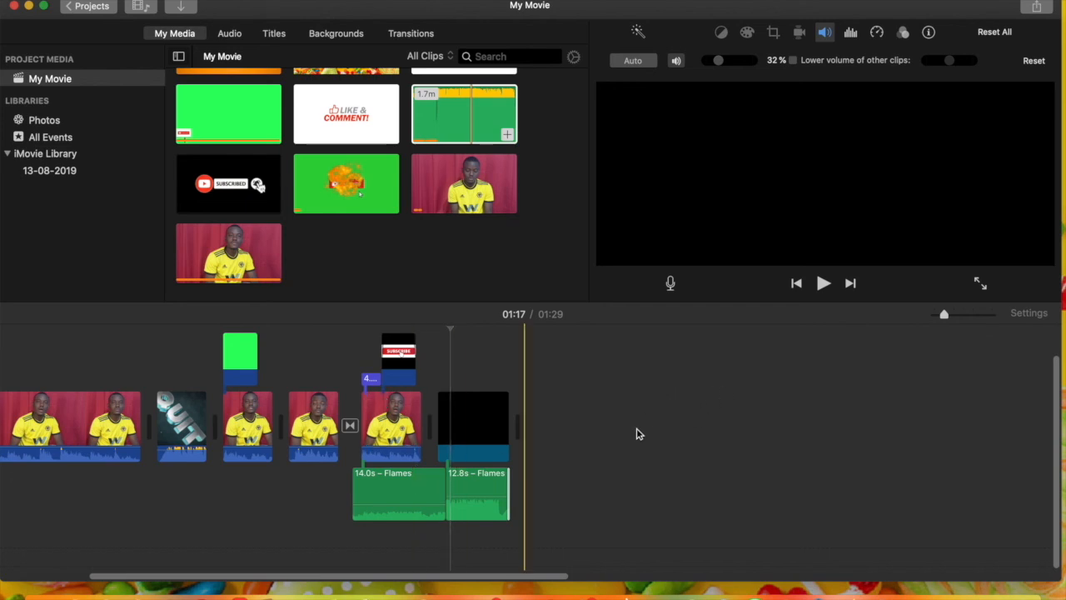
View the available sharing destinations for the finished movie and close the list
scroll(638, 433, "left", 1)
left_click(1037, 7)
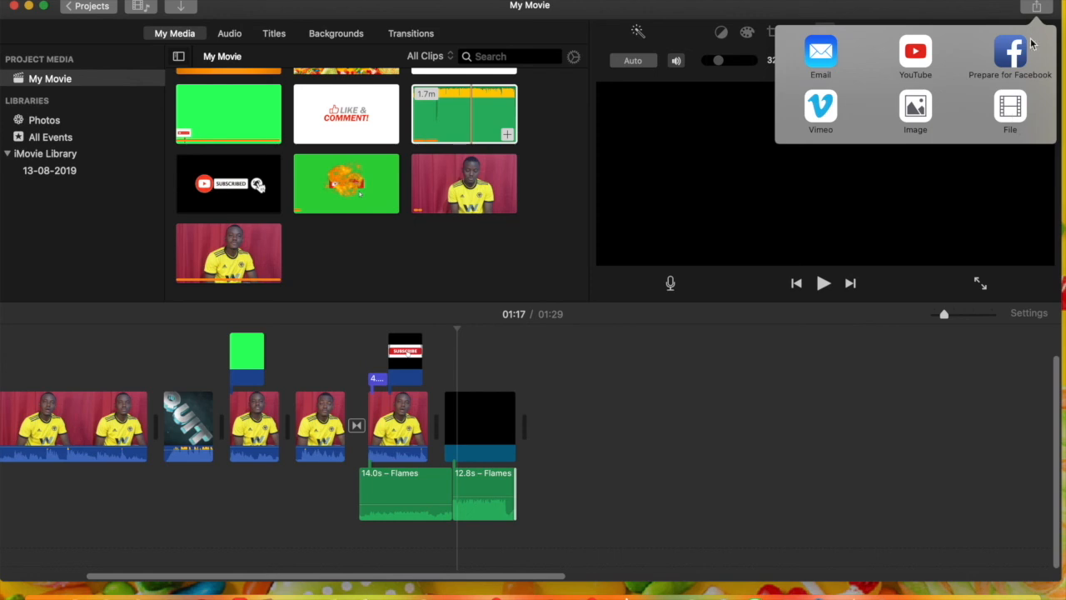
left_click(1048, 5)
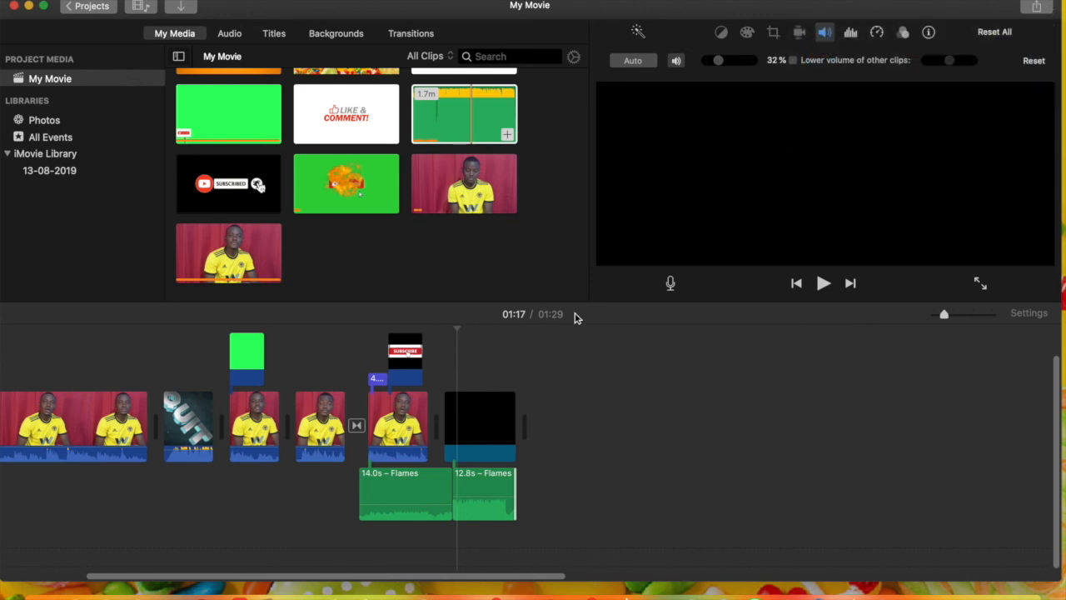